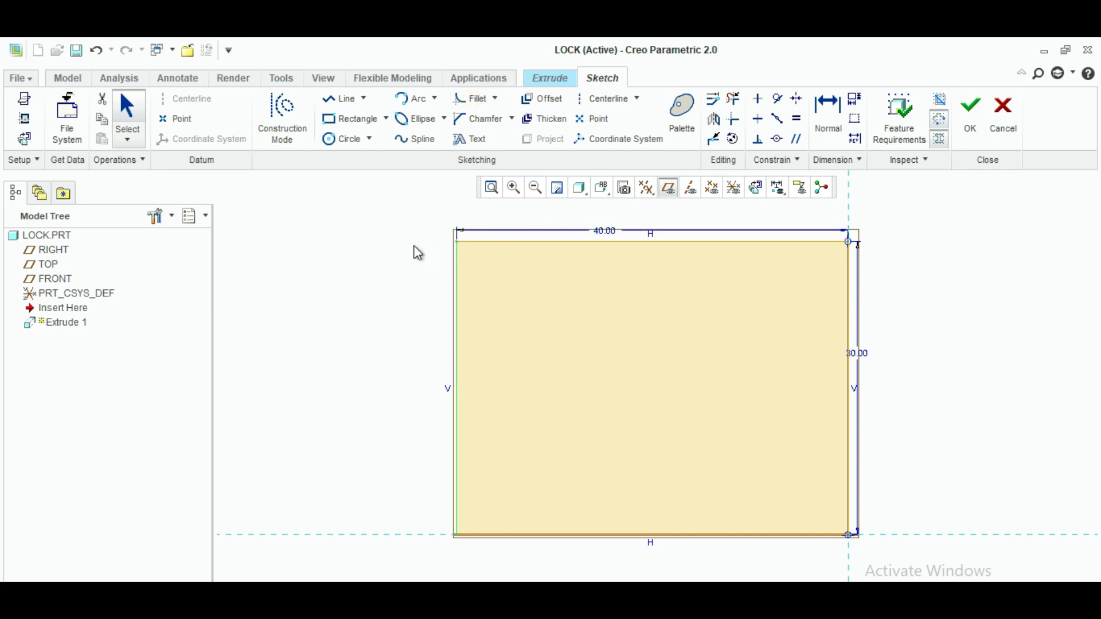
Fillet the rectangle's two upper corners, with a radius of about 4.2 on the left and about 2 on the right.
{"action": "left_click", "coordinate": [475, 99]}
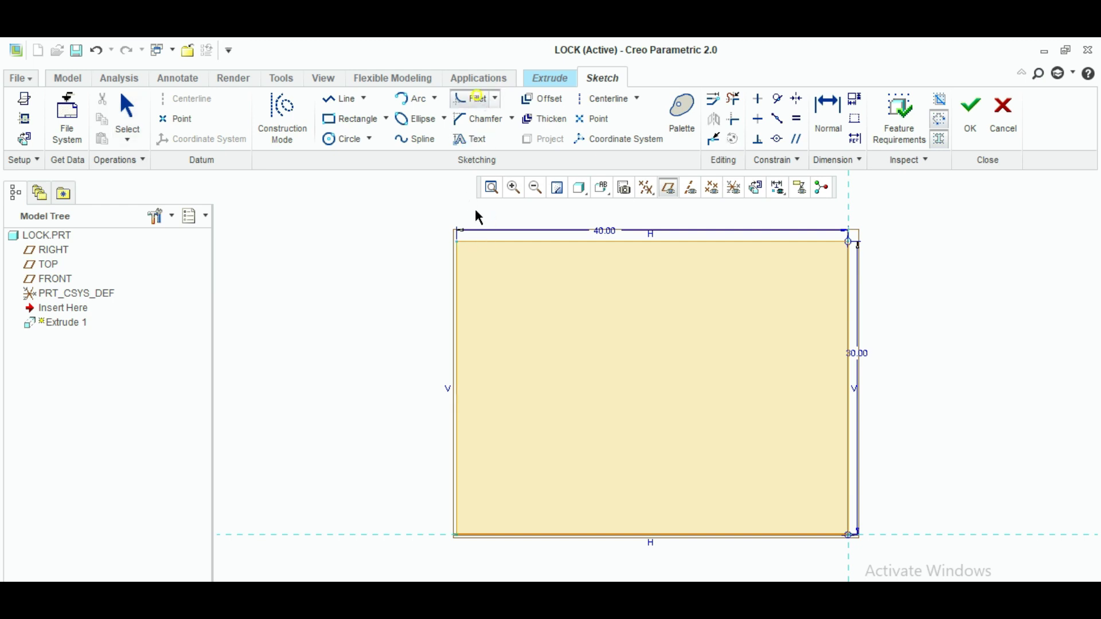
{"action": "left_click", "coordinate": [502, 244]}
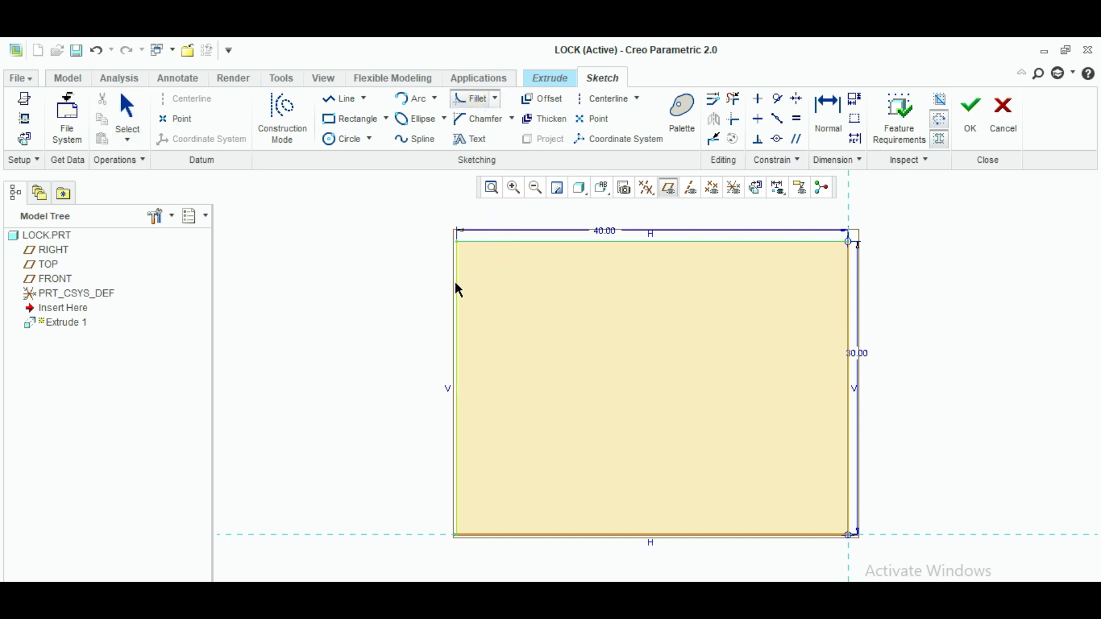
{"action": "left_click", "coordinate": [454, 283]}
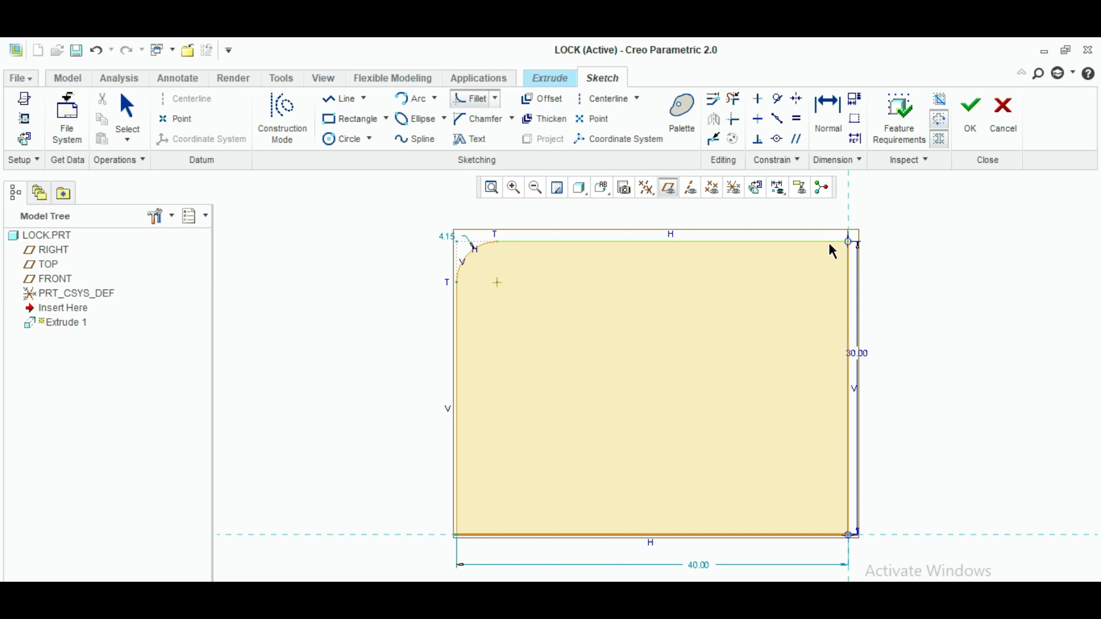
{"action": "left_click", "coordinate": [852, 277]}
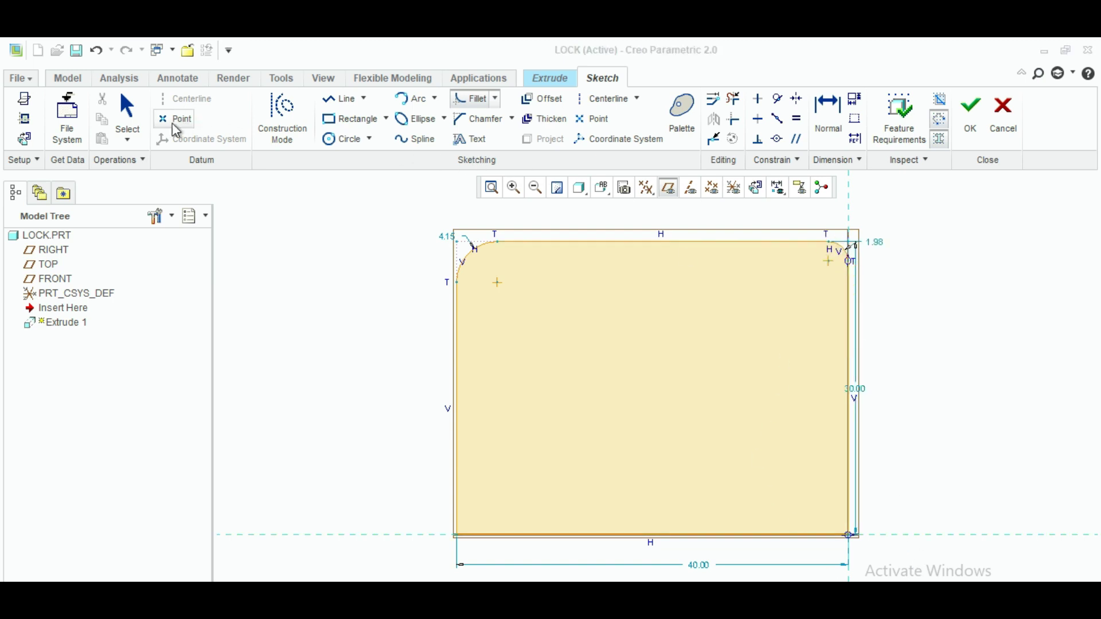
Set the radius of both upper corner fillets to 2.
{"action": "left_click", "coordinate": [127, 118]}
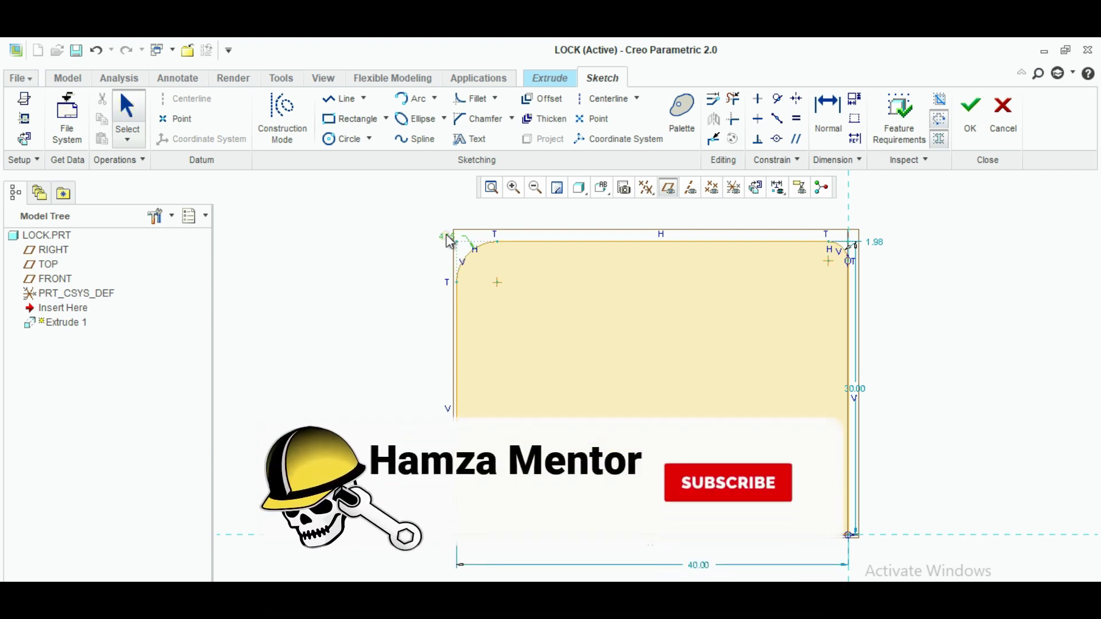
{"action": "double_click", "coordinate": [447, 233]}
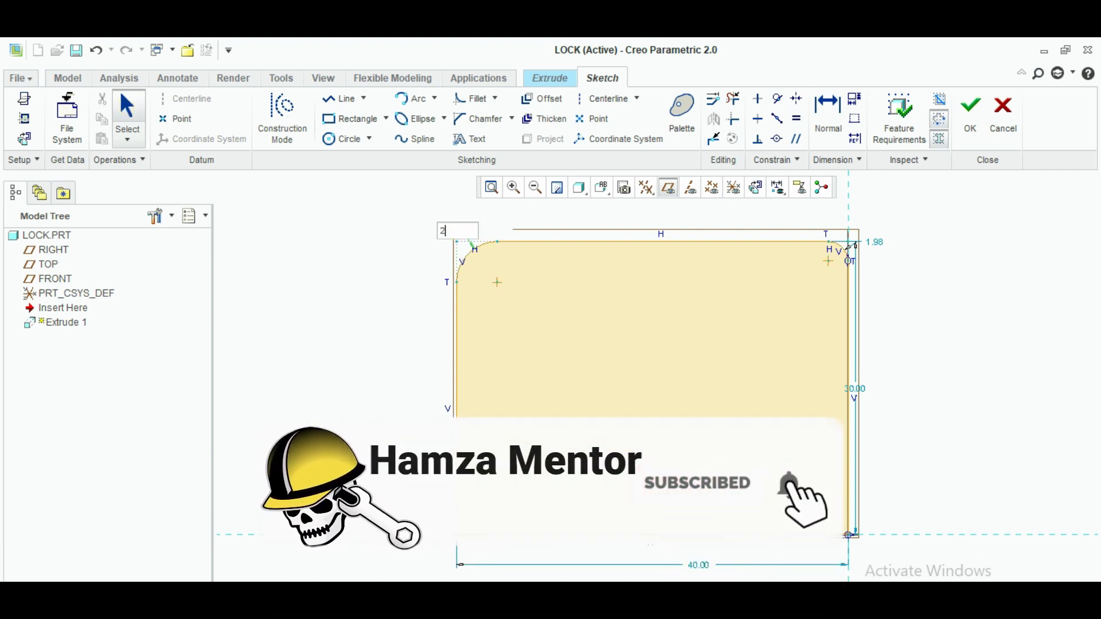
{"action": "type", "text": "2"}
{"action": "key", "text": "Return"}
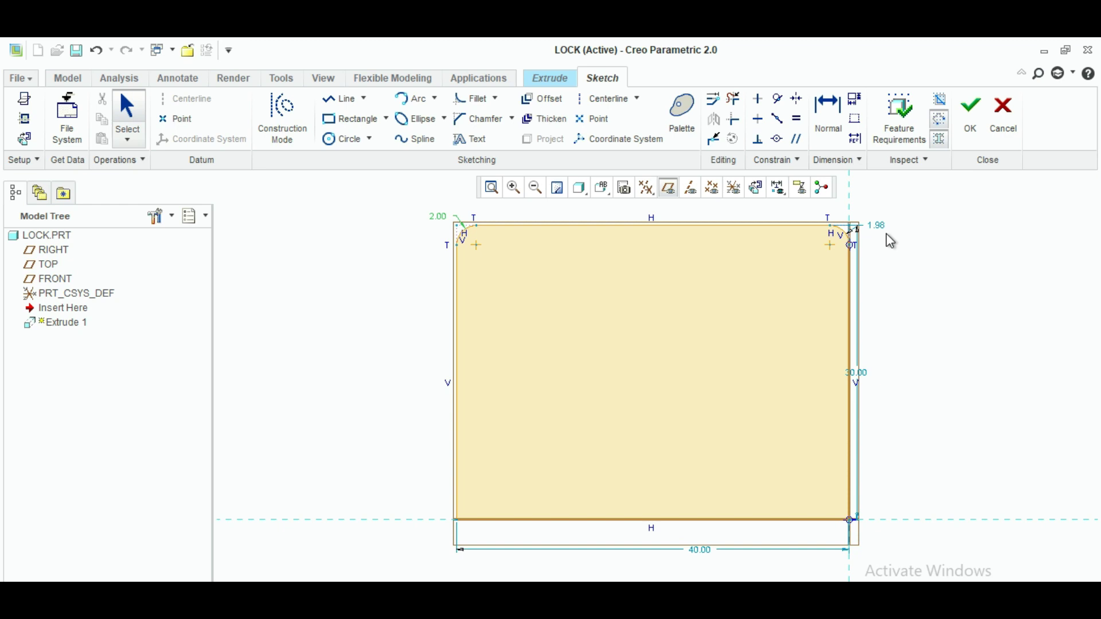
{"action": "double_click", "coordinate": [879, 226]}
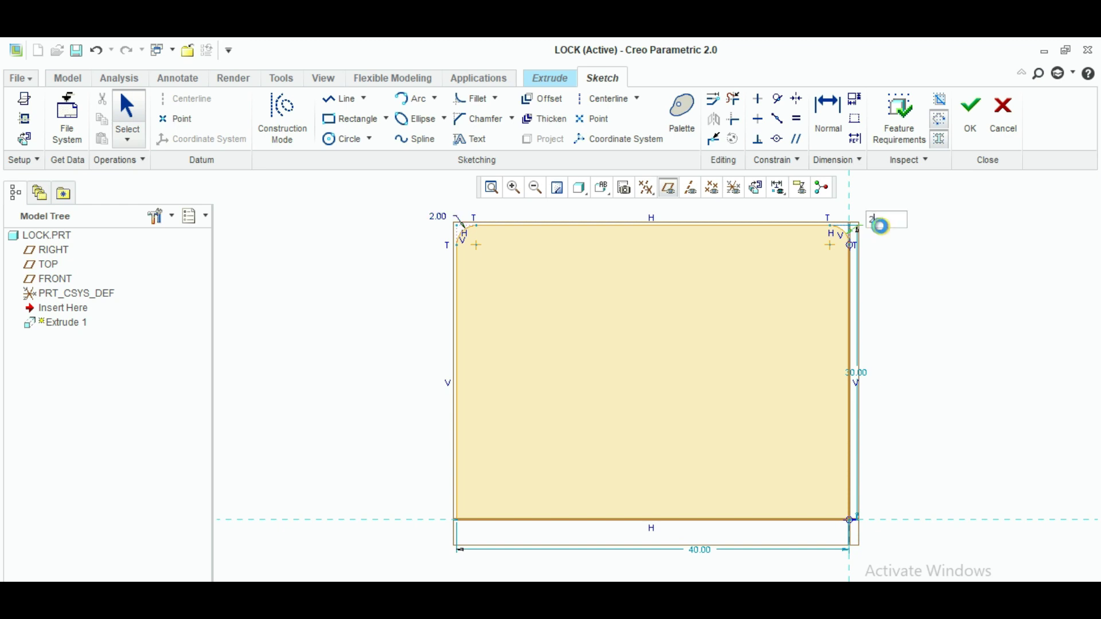
{"action": "type", "text": "2"}
{"action": "key", "text": "Return"}
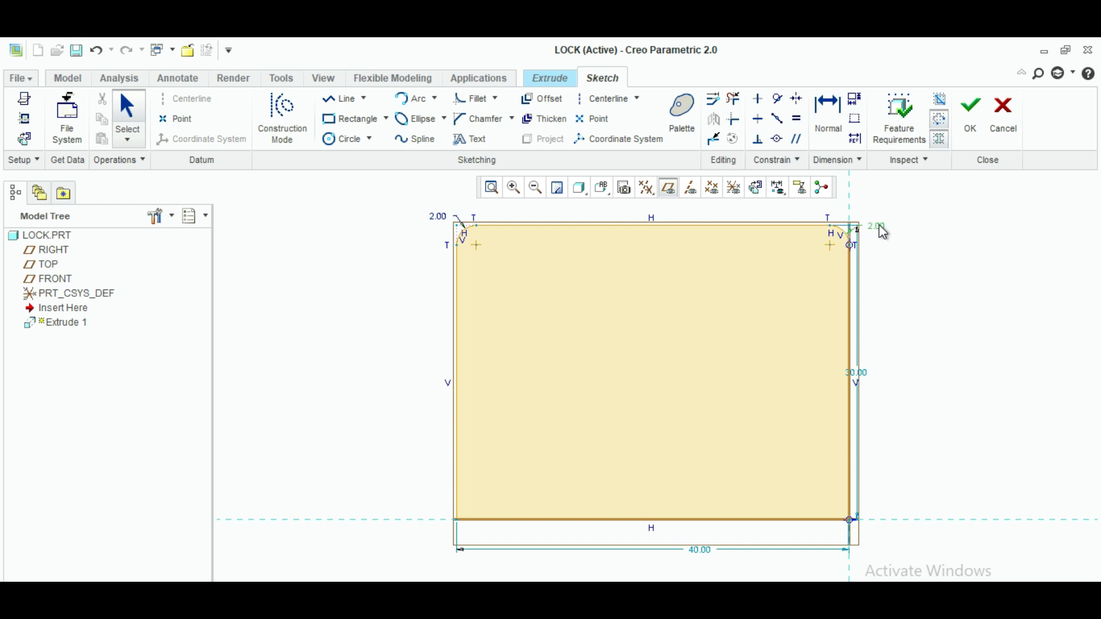
Finish the sketch and extrude the rounded profile to a depth of 12.
{"action": "left_click", "coordinate": [974, 112]}
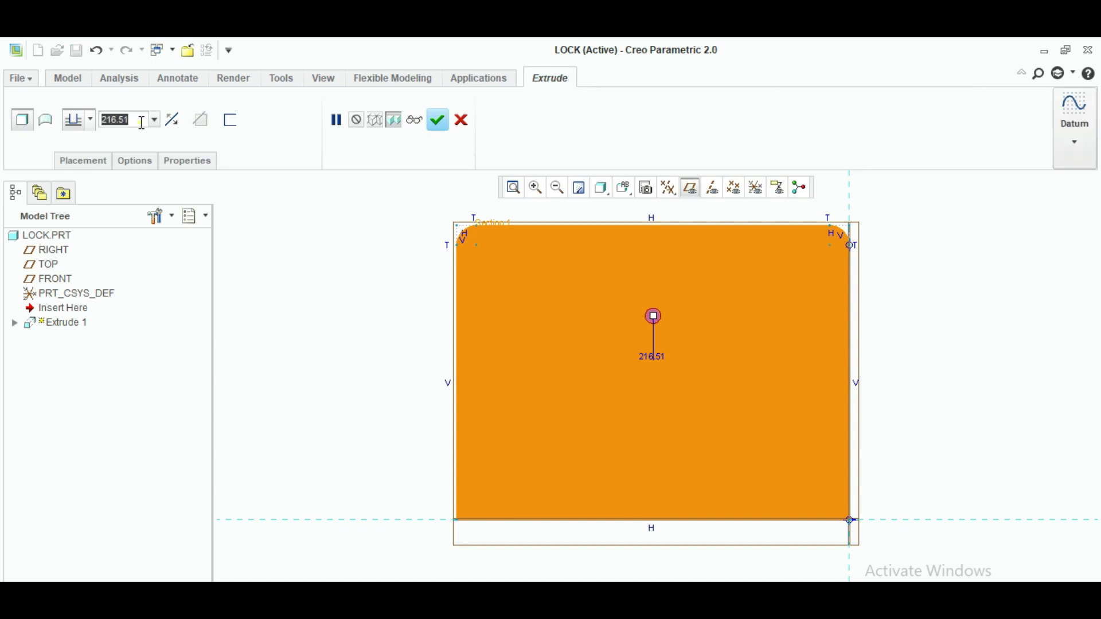
{"action": "key", "text": "BackSpace"}
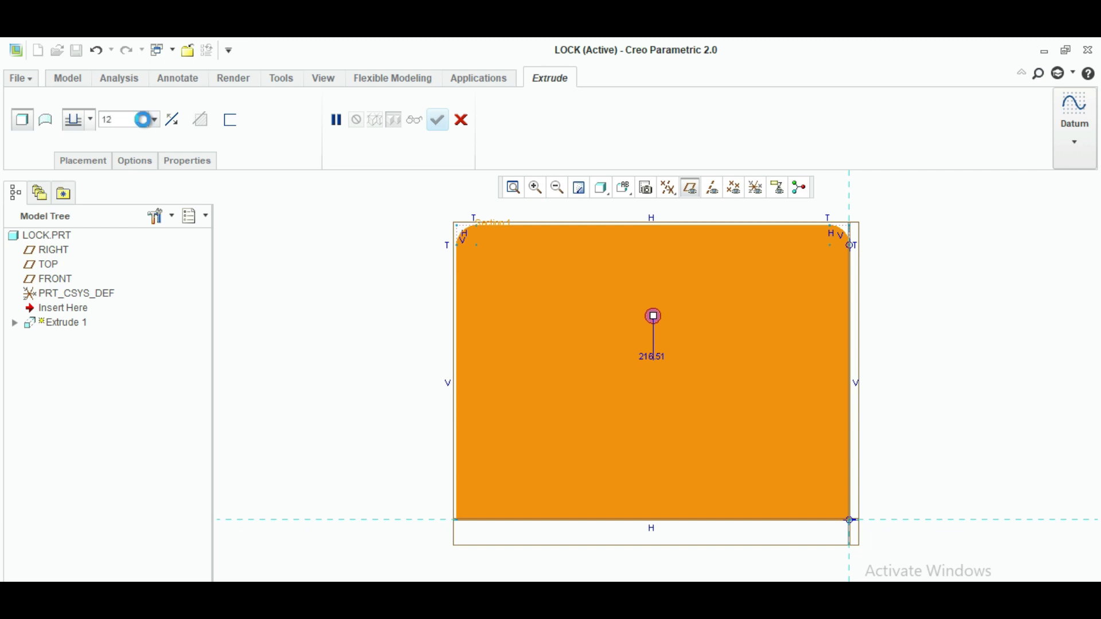
{"action": "key", "text": "Return"}
{"action": "left_click", "coordinate": [437, 121]}
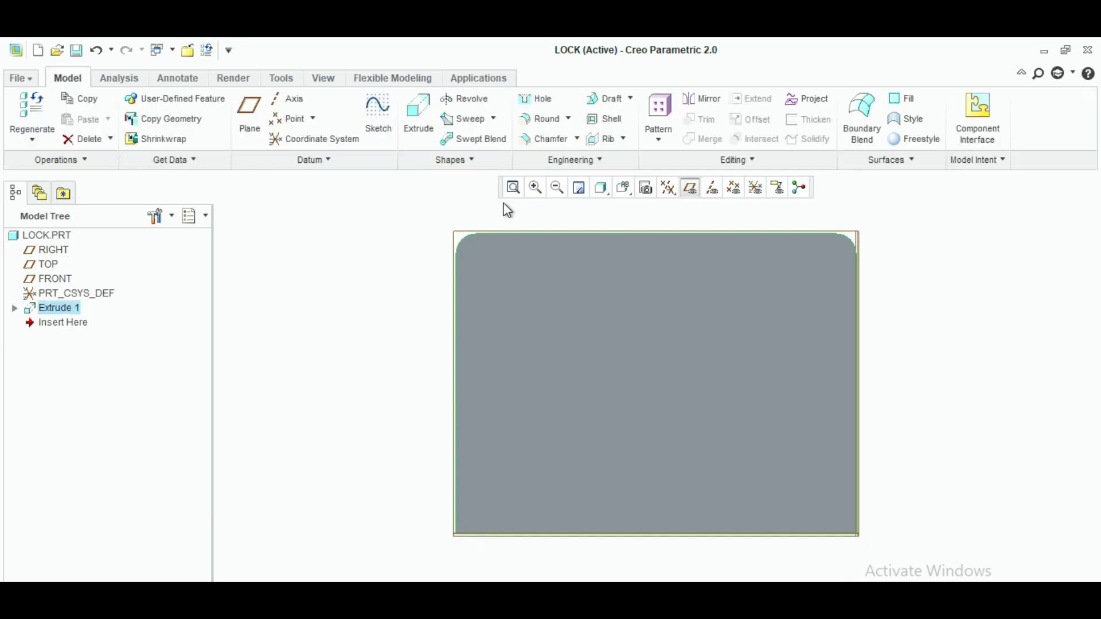
Create a datum plane offset 3 from the FRONT plane.
{"action": "left_click", "coordinate": [463, 229]}
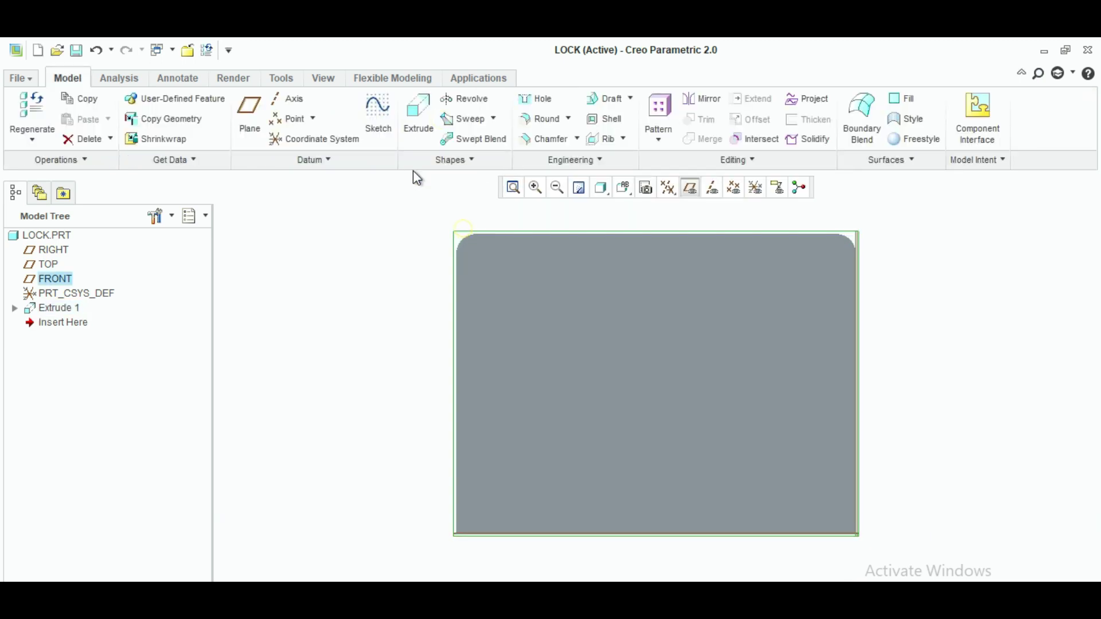
{"action": "left_click", "coordinate": [248, 115]}
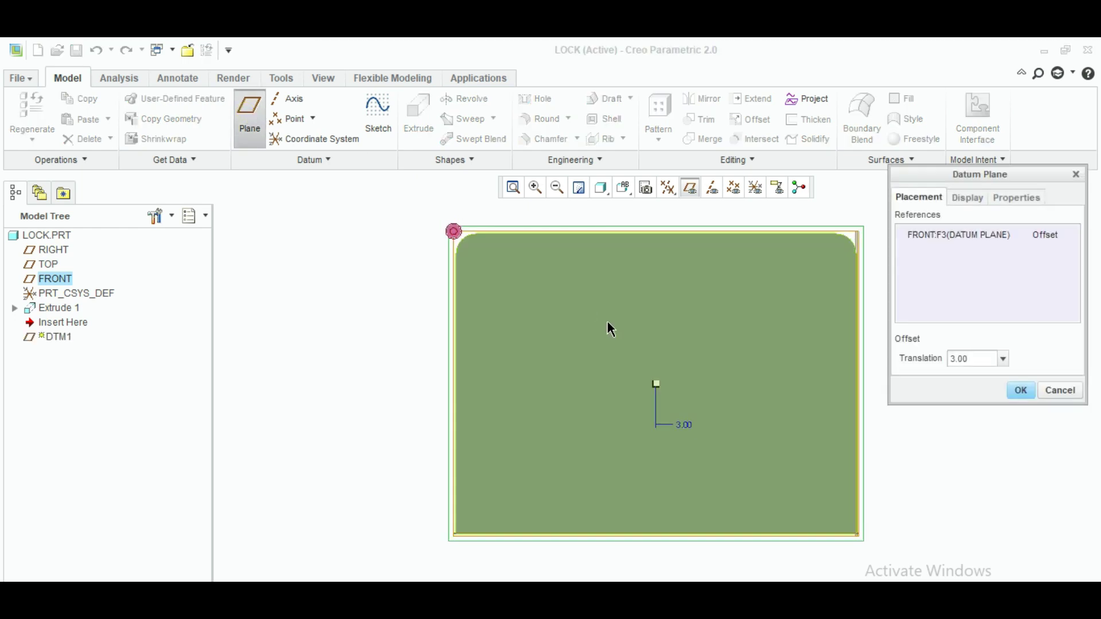
{"action": "left_click", "coordinate": [1021, 392]}
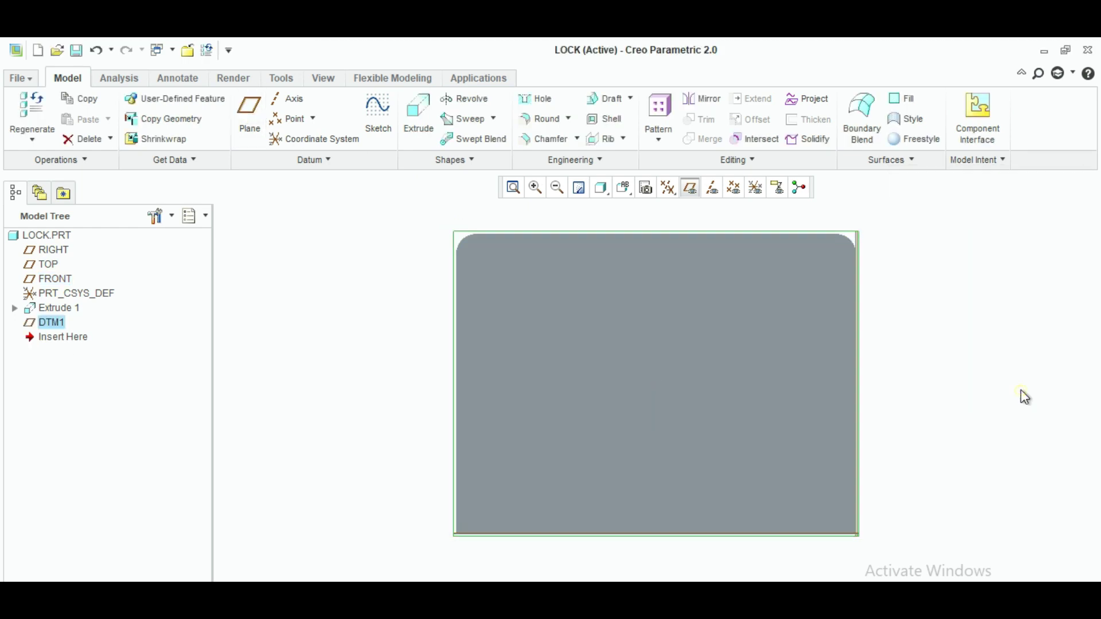
Start an extrude sketch on the new datum plane and draw a rectangle about 32 by 17.6 standing on the body's upper edge.
{"action": "left_click", "coordinate": [415, 107]}
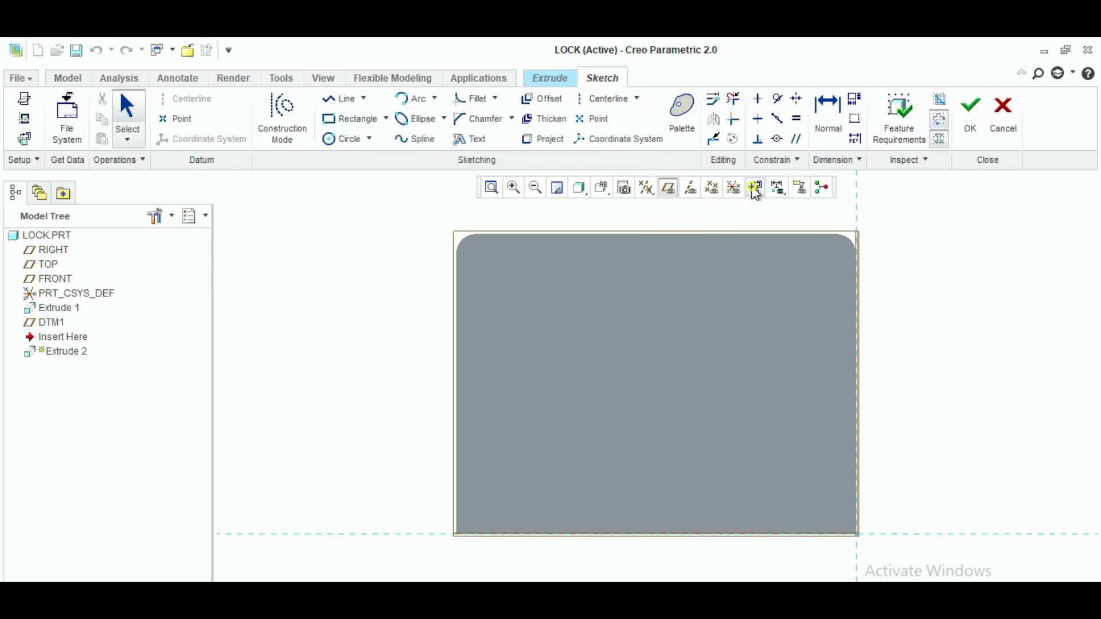
{"action": "left_click", "coordinate": [534, 188]}
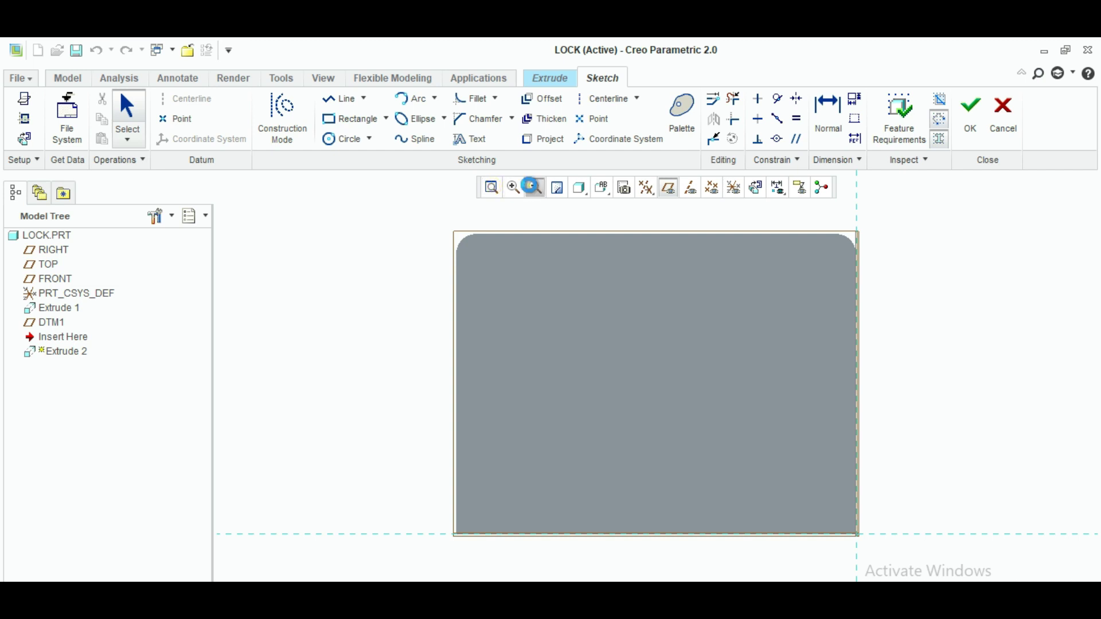
{"action": "left_click", "coordinate": [354, 118]}
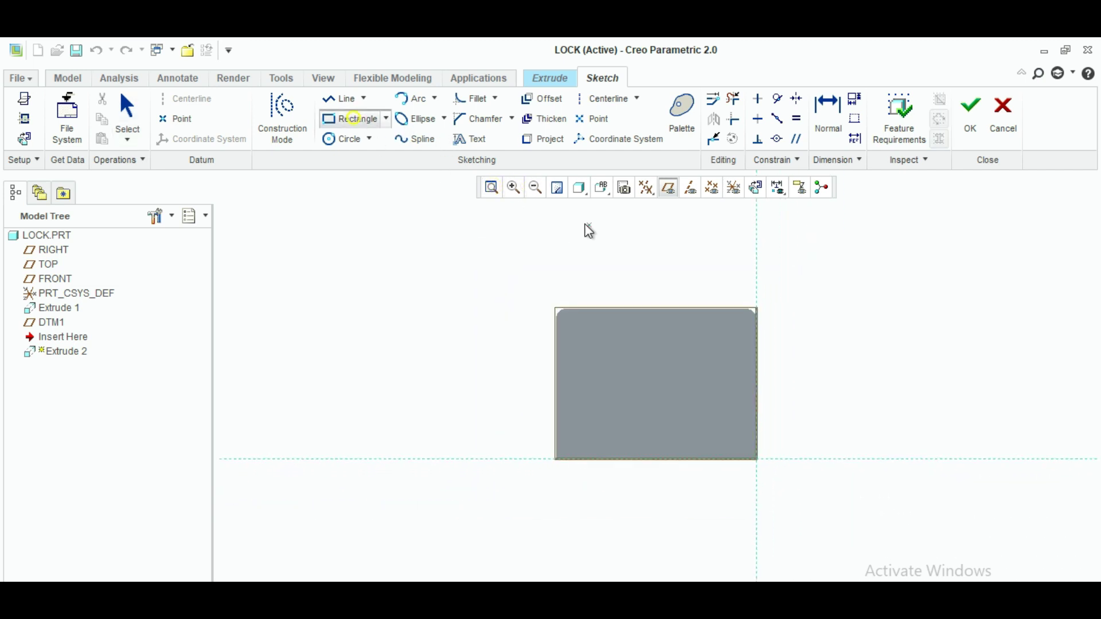
{"action": "left_click", "coordinate": [576, 220]}
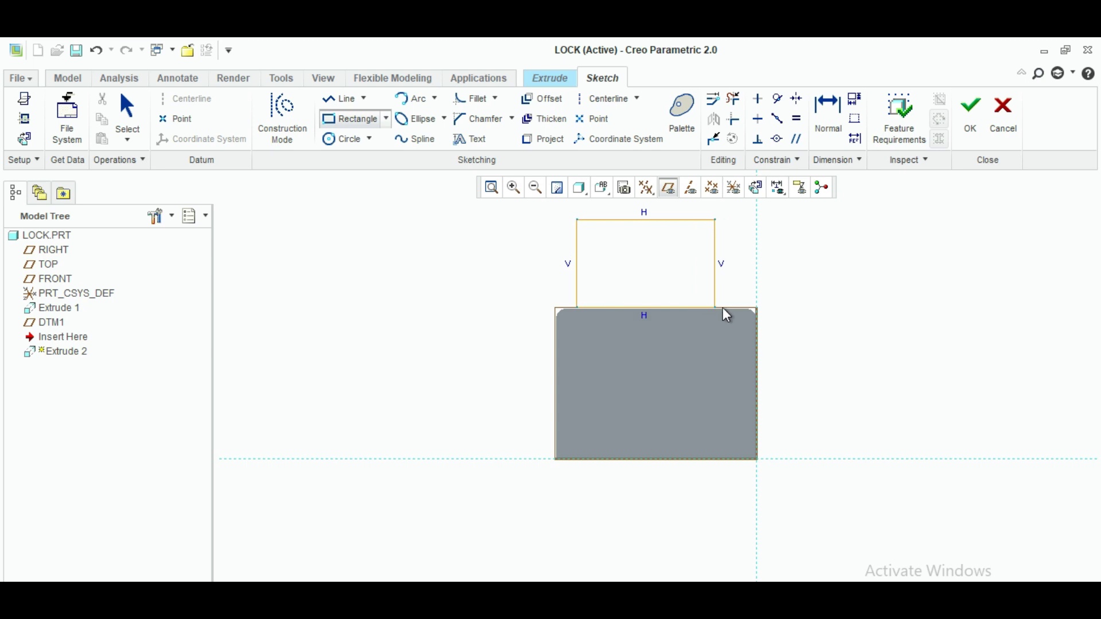
{"action": "left_click", "coordinate": [739, 309]}
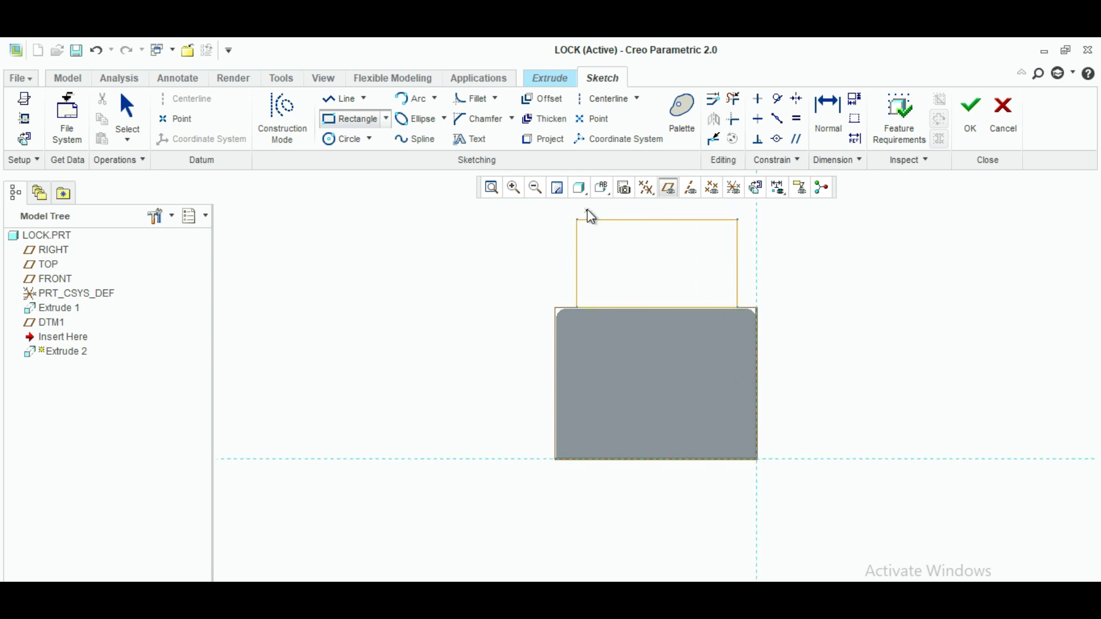
Draw a second rectangle about 37 by 19.8 around the first one, also resting on the body's upper edge.
{"action": "left_click", "coordinate": [576, 219]}
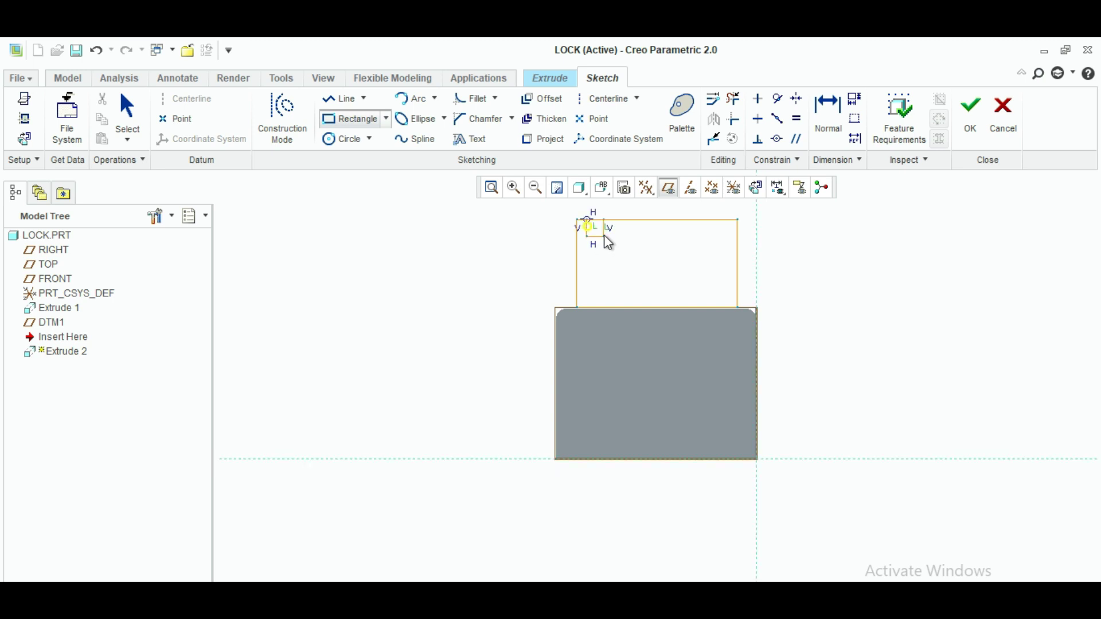
{"action": "middle_click", "coordinate": [567, 217]}
{"action": "left_click", "coordinate": [563, 209]}
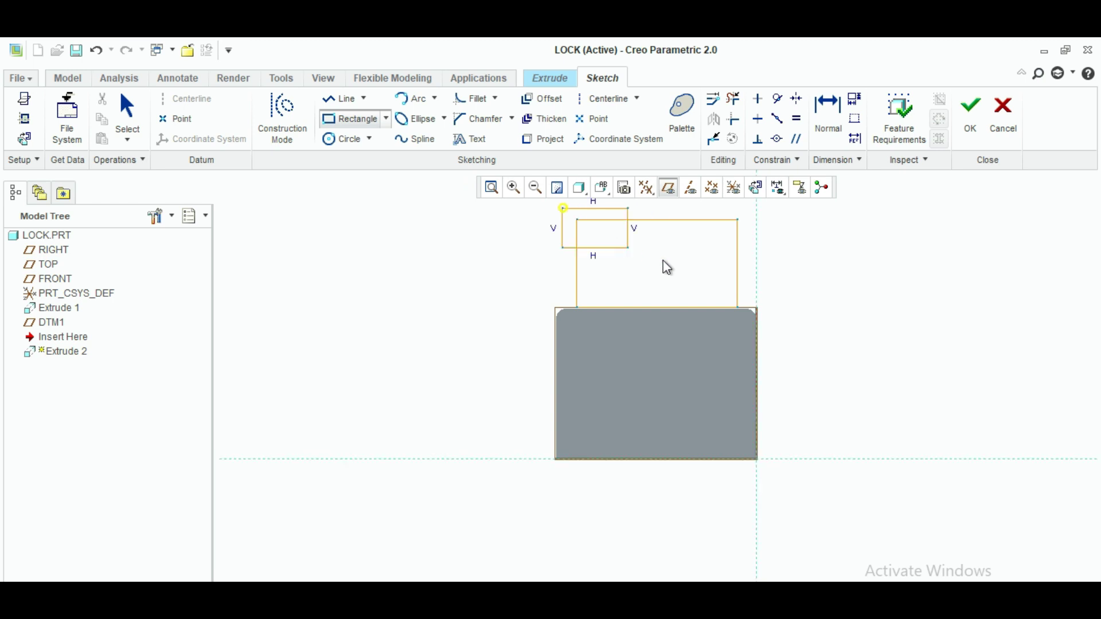
{"action": "left_click", "coordinate": [752, 316]}
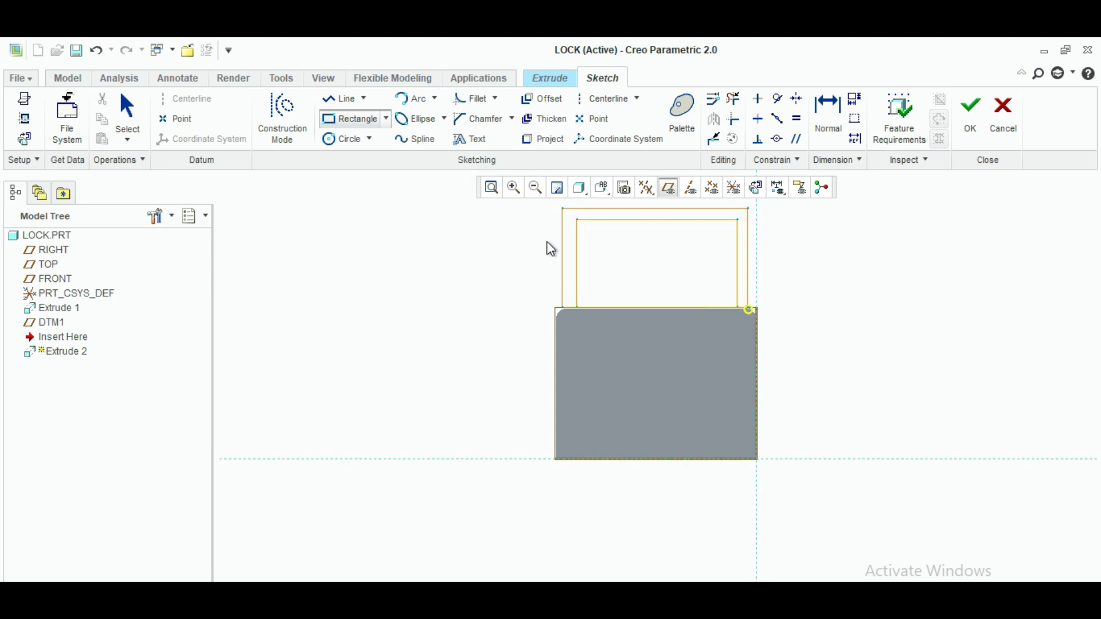
{"action": "left_click", "coordinate": [127, 112]}
{"action": "left_click", "coordinate": [492, 188]}
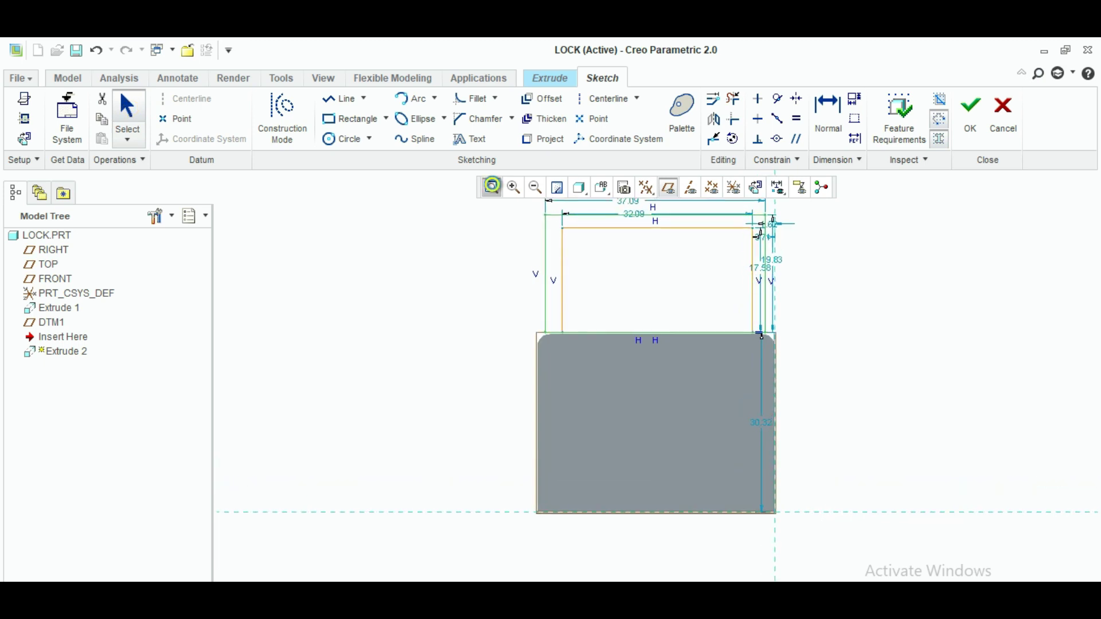
Set the heights of the outer and inner rectangles to 30.
{"action": "double_click", "coordinate": [789, 275]}
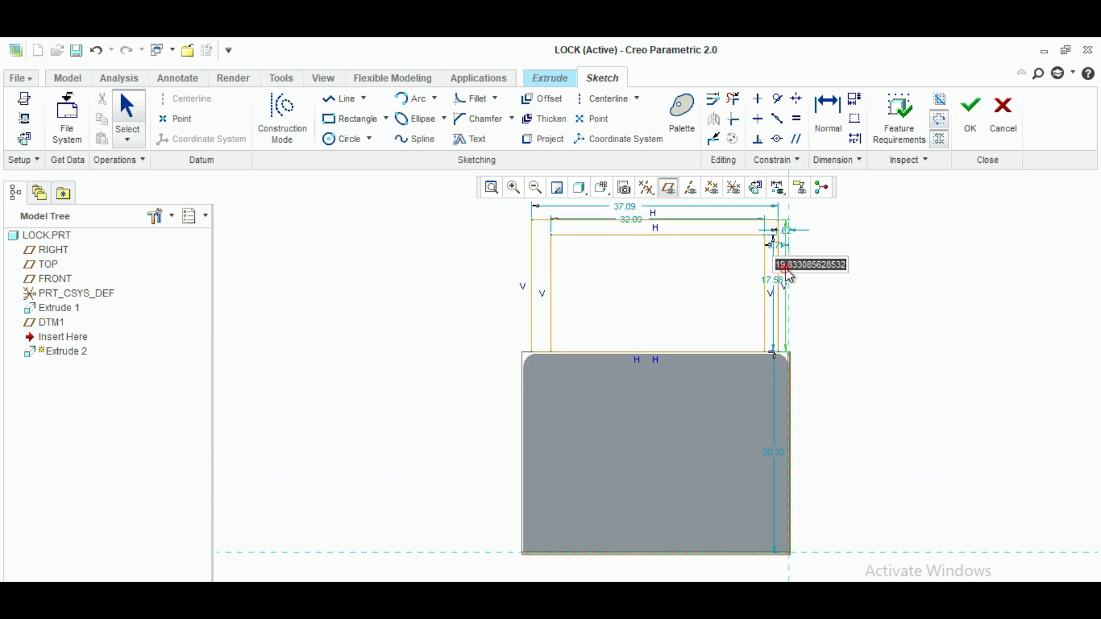
{"action": "key", "text": "BackSpace"}
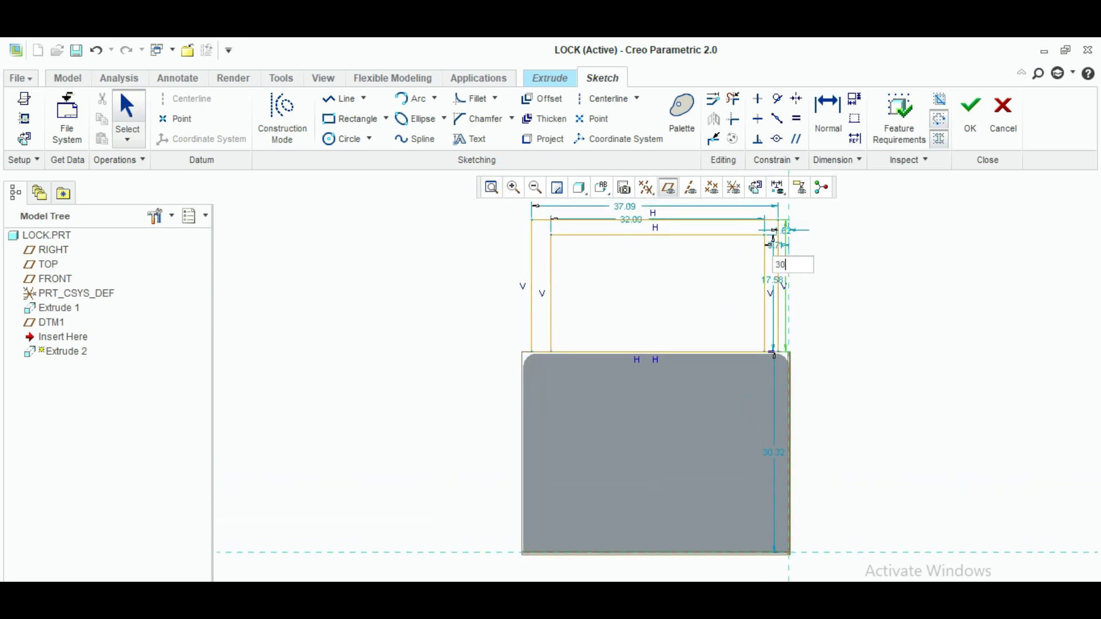
{"action": "type", "text": "30"}
{"action": "key", "text": "Return"}
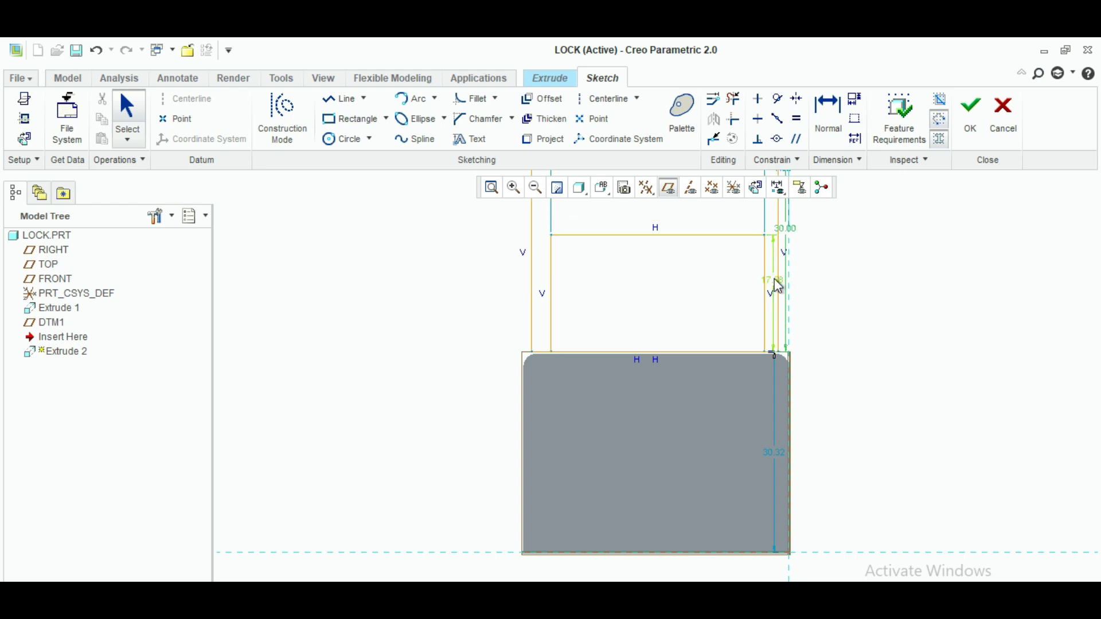
{"action": "double_click", "coordinate": [772, 281]}
{"action": "key", "text": "BackSpace"}
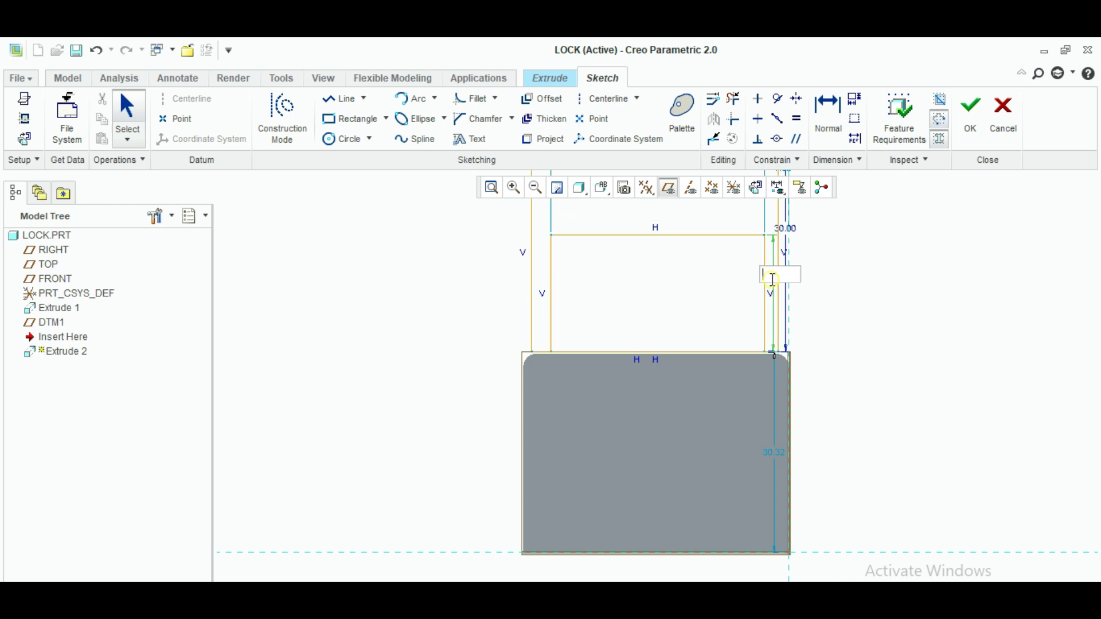
{"action": "type", "text": "30"}
{"action": "key", "text": "Return"}
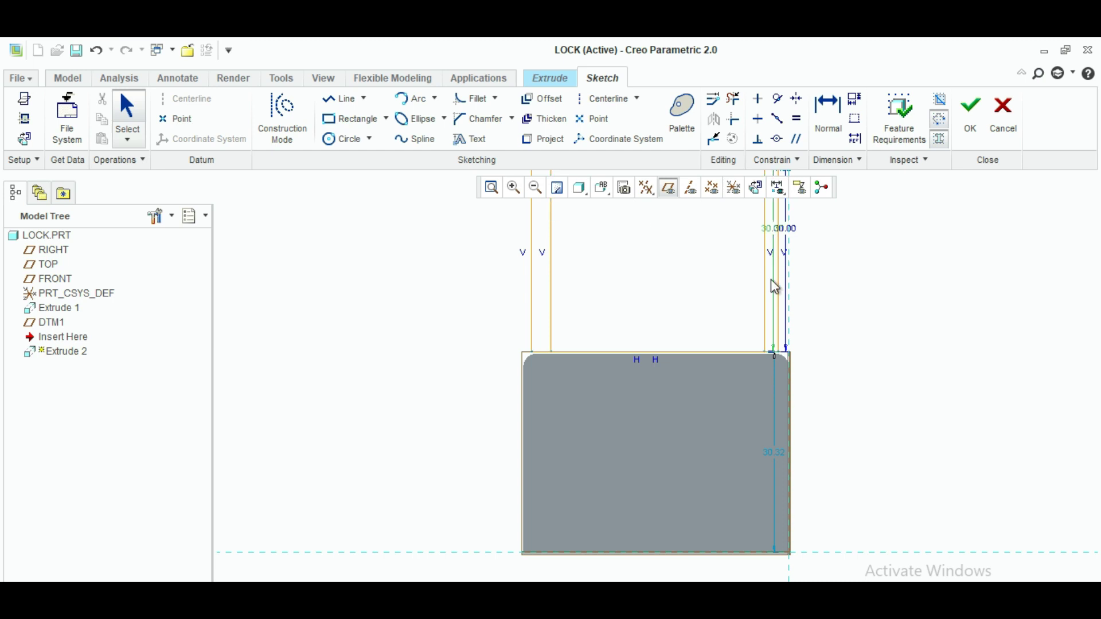
Set the distance from the inner rectangle's right side to the vertical reference to 5.
{"action": "left_click", "coordinate": [491, 187]}
{"action": "left_click", "coordinate": [513, 187]}
{"action": "left_click_drag", "start_coordinate": [512, 315], "coordinate": [826, 428]}
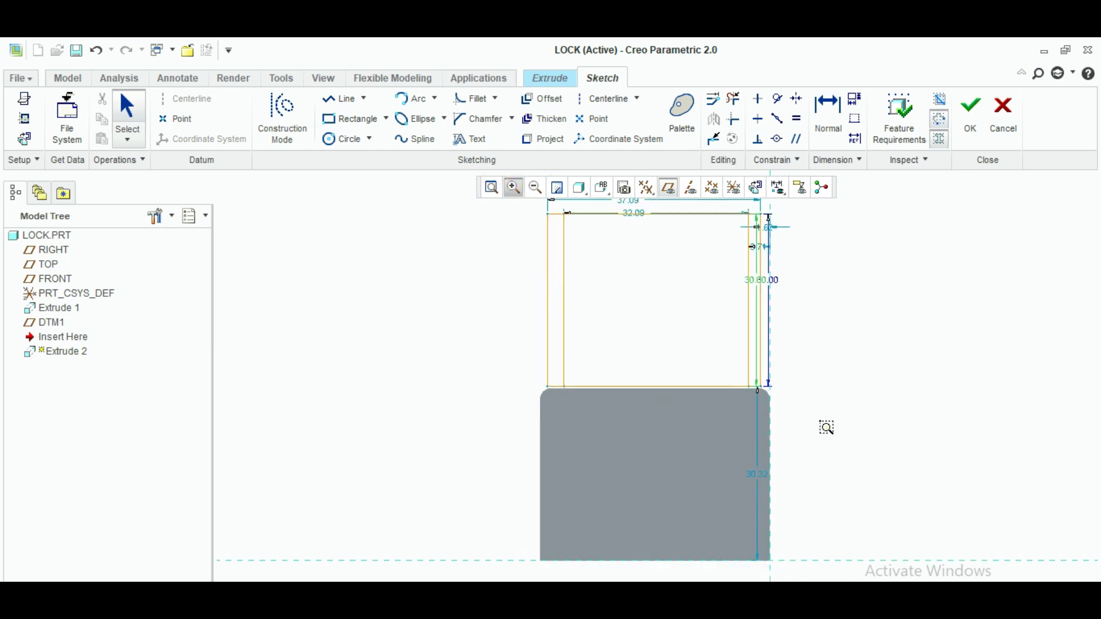
{"action": "left_click", "coordinate": [491, 188]}
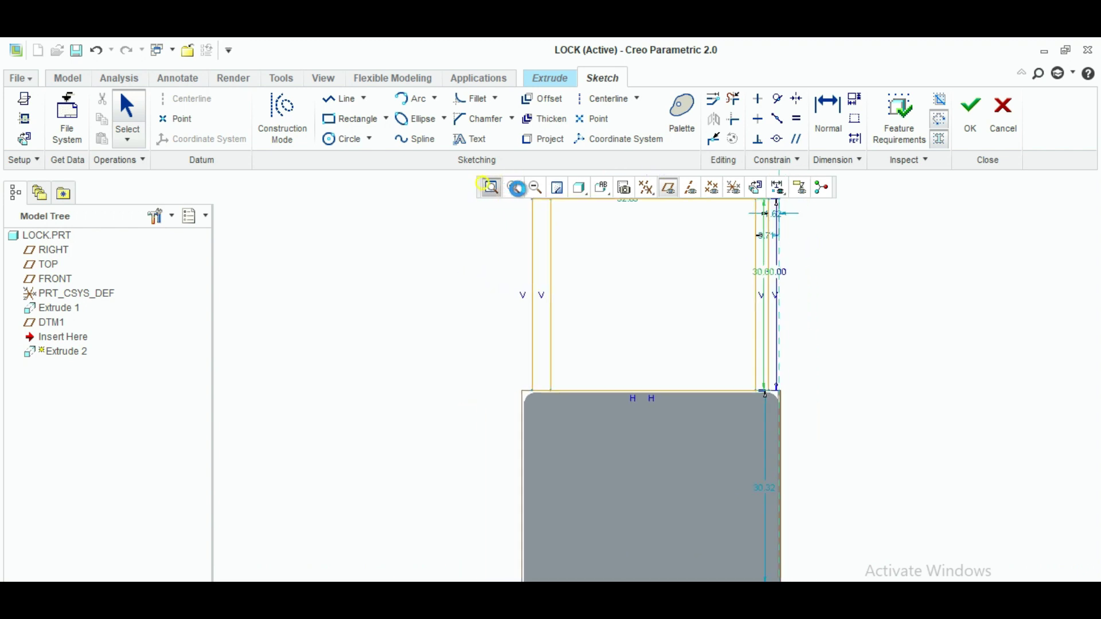
{"action": "left_click", "coordinate": [514, 188]}
{"action": "mouse_move", "coordinate": [667, 211]}
{"action": "left_mouse_down"}
{"action": "mouse_move", "coordinate": [772, 273]}
{"action": "mouse_move", "coordinate": [804, 316]}
{"action": "left_mouse_up"}
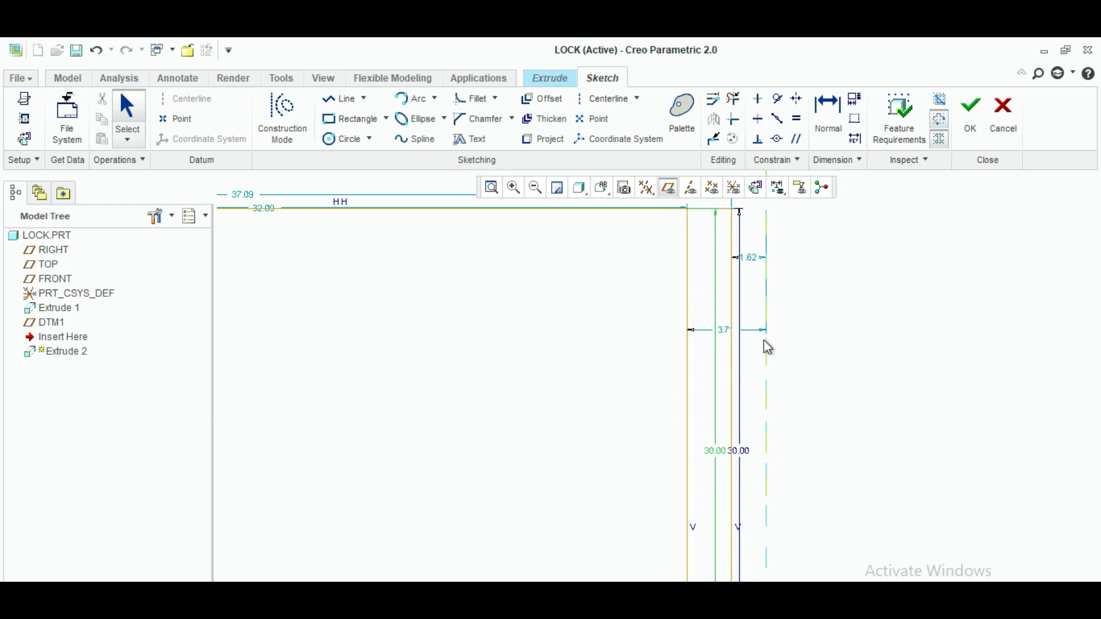
{"action": "double_click", "coordinate": [724, 330]}
{"action": "key", "text": "BackSpace"}
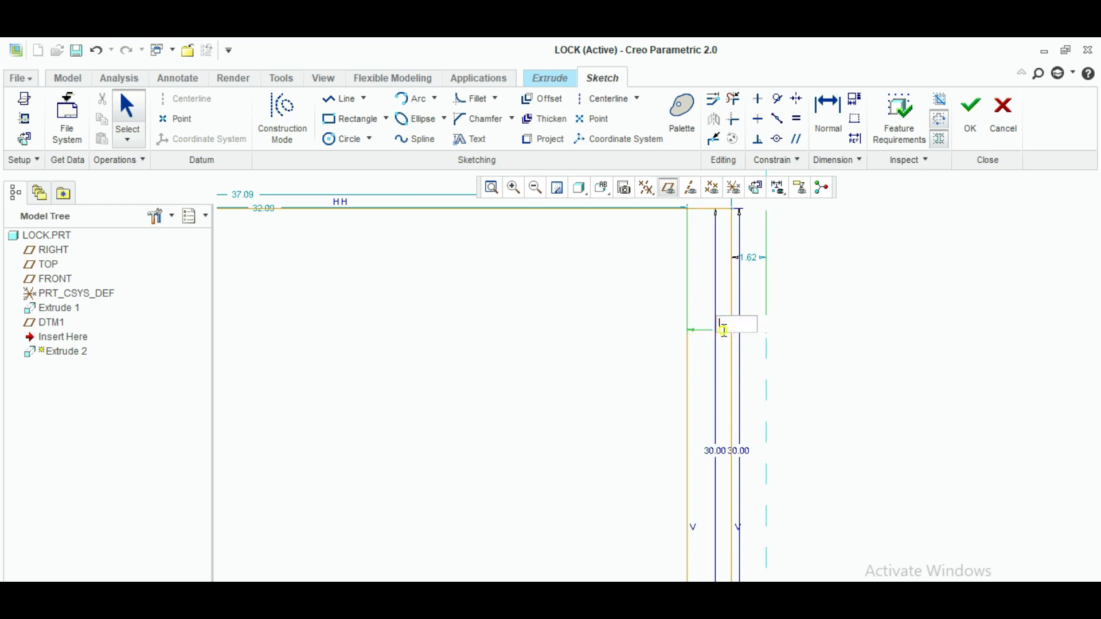
{"action": "type", "text": "5"}
{"action": "key", "text": "Return"}
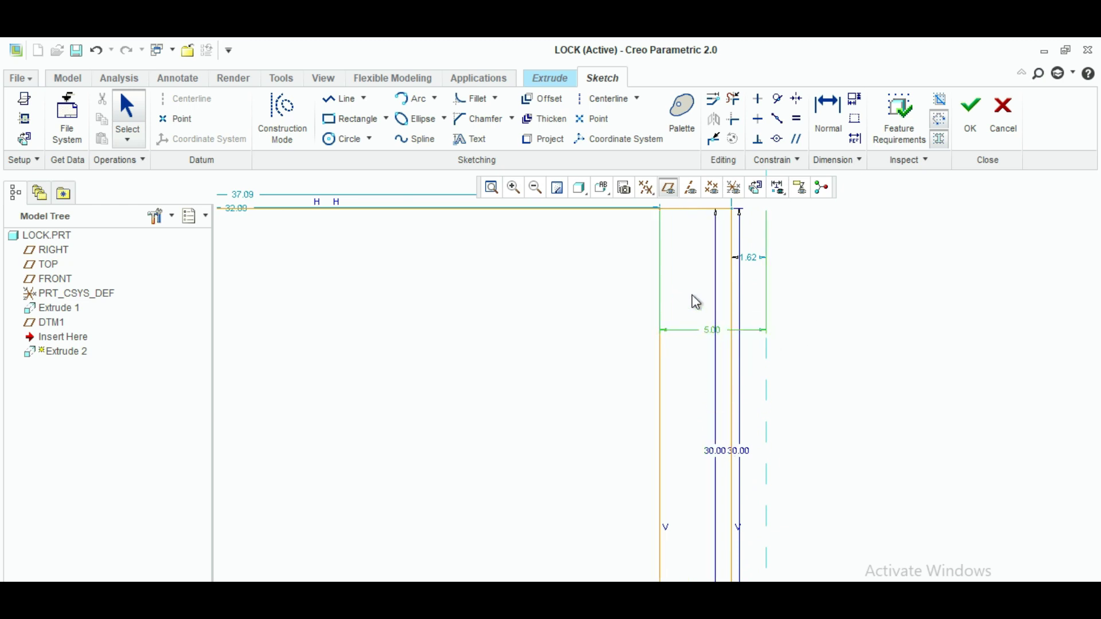
Set the outer rectangle's distance to the vertical reference to 2.5, its width to 35, and the inner rectangle's width to 30.
{"action": "double_click", "coordinate": [751, 258]}
{"action": "key", "text": "BackSpace"}
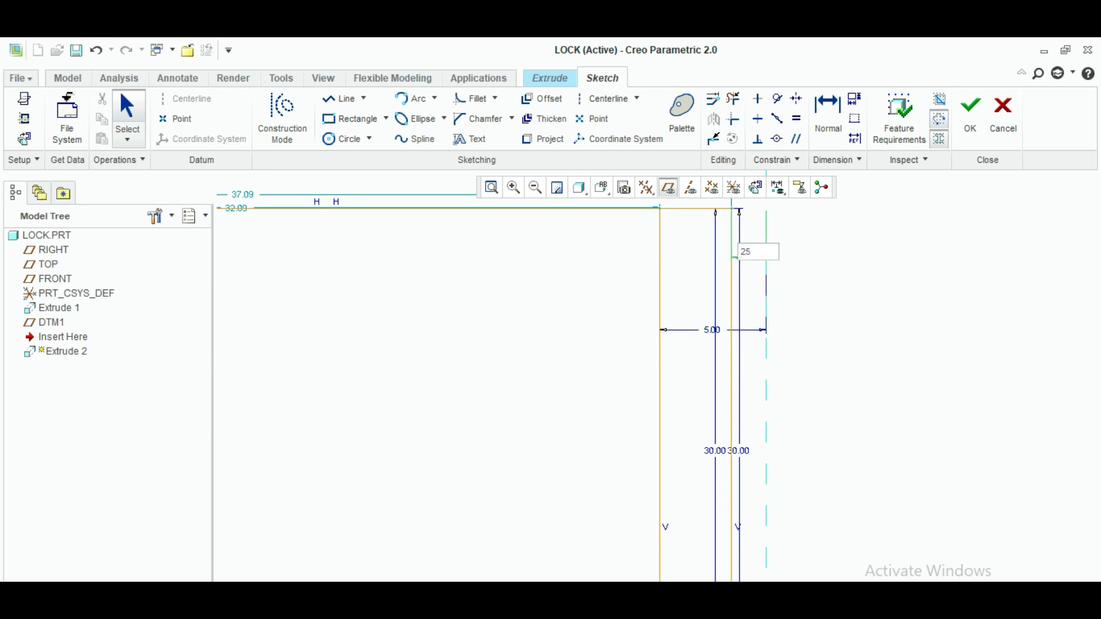
{"action": "type", "text": "2.5"}
{"action": "key", "text": "Return"}
{"action": "left_click", "coordinate": [491, 188]}
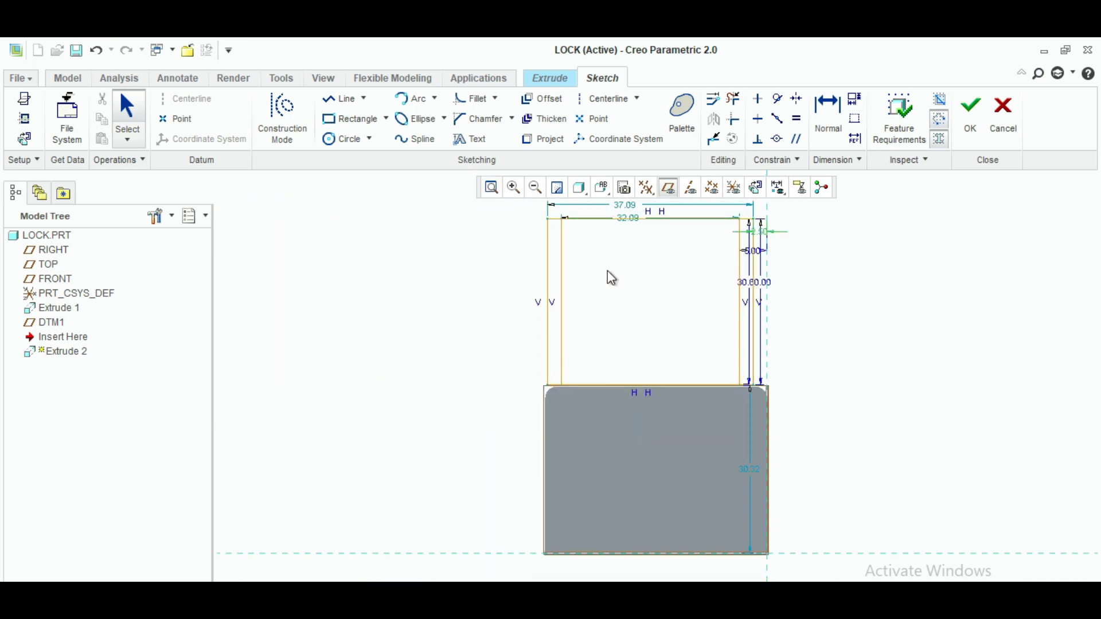
{"action": "double_click", "coordinate": [620, 207]}
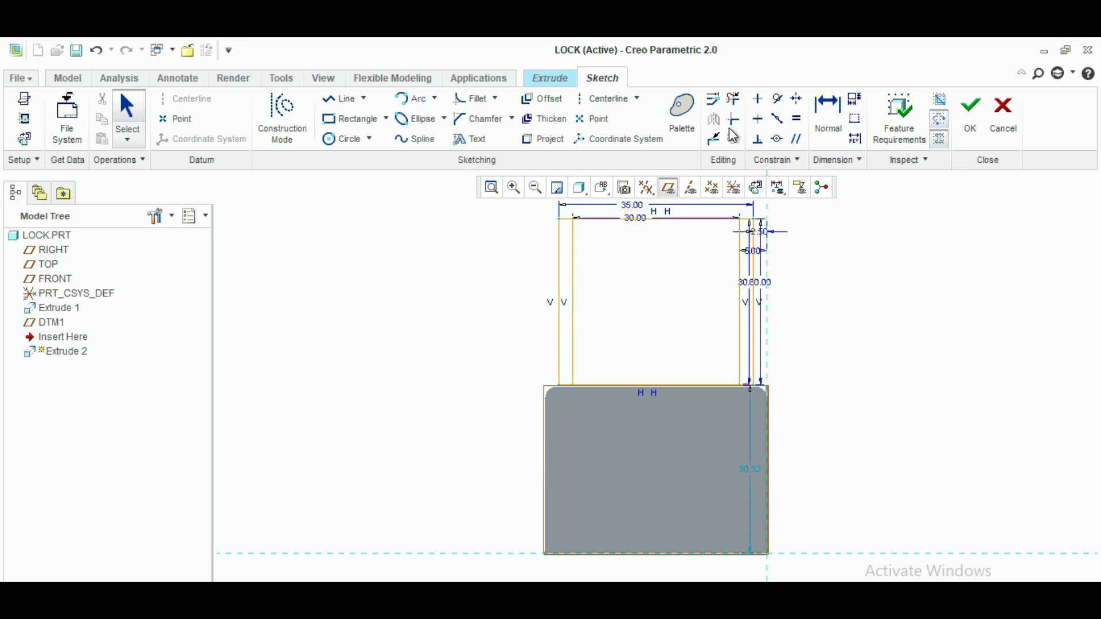
Trim away the top edges between the two shackle legs and the overlapping bottom edge along the body.
{"action": "left_click", "coordinate": [733, 101]}
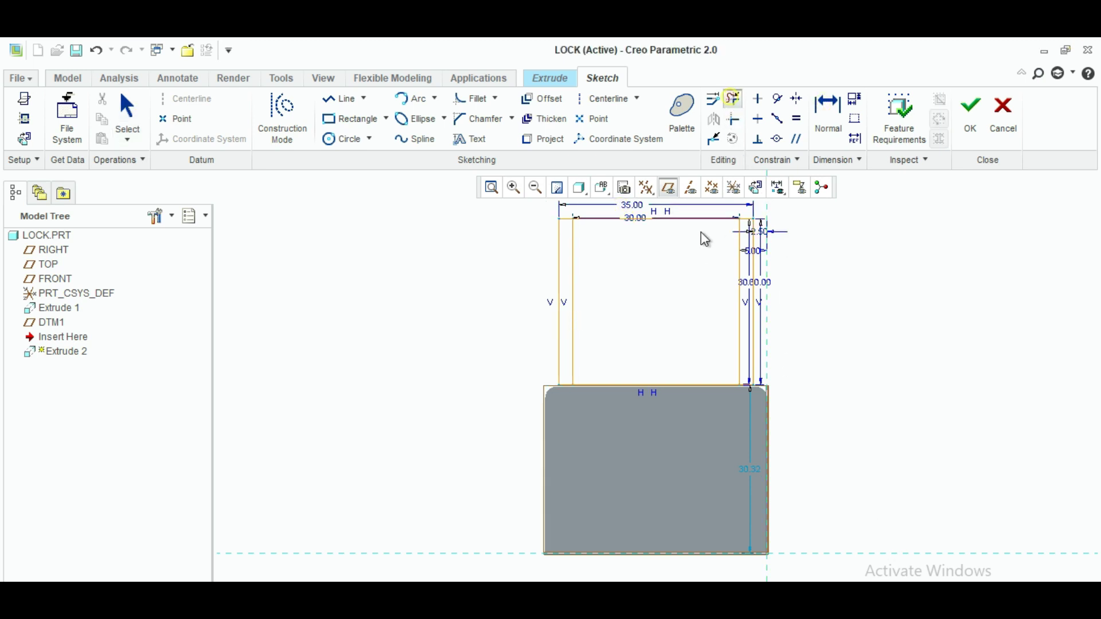
{"action": "left_click", "coordinate": [696, 223]}
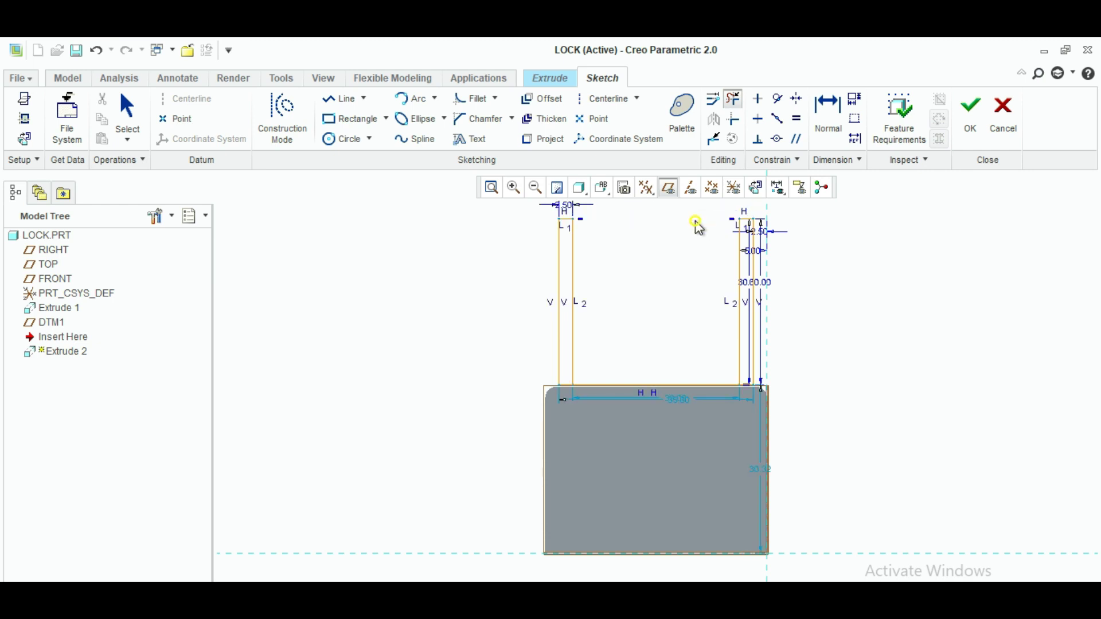
{"action": "left_click_drag", "start_coordinate": [672, 360], "coordinate": [688, 400]}
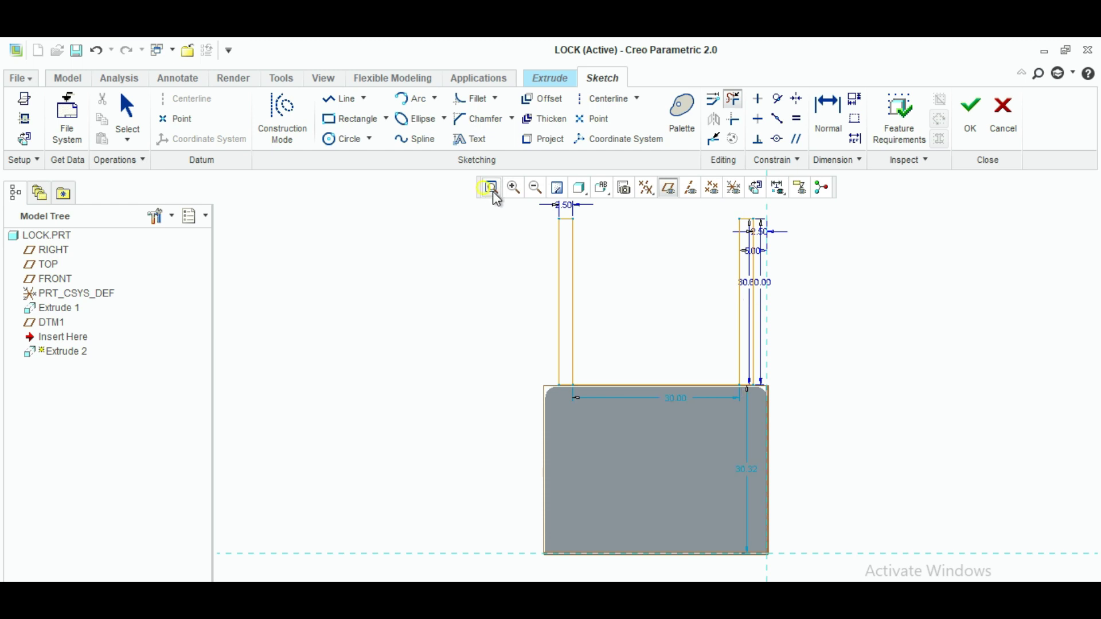
Delete the short top edges that cap both shackle legs, leaving their upper ends open.
{"action": "left_click", "coordinate": [533, 188]}
{"action": "left_click", "coordinate": [513, 188]}
{"action": "left_click", "coordinate": [579, 245]}
{"action": "left_click", "coordinate": [687, 328]}
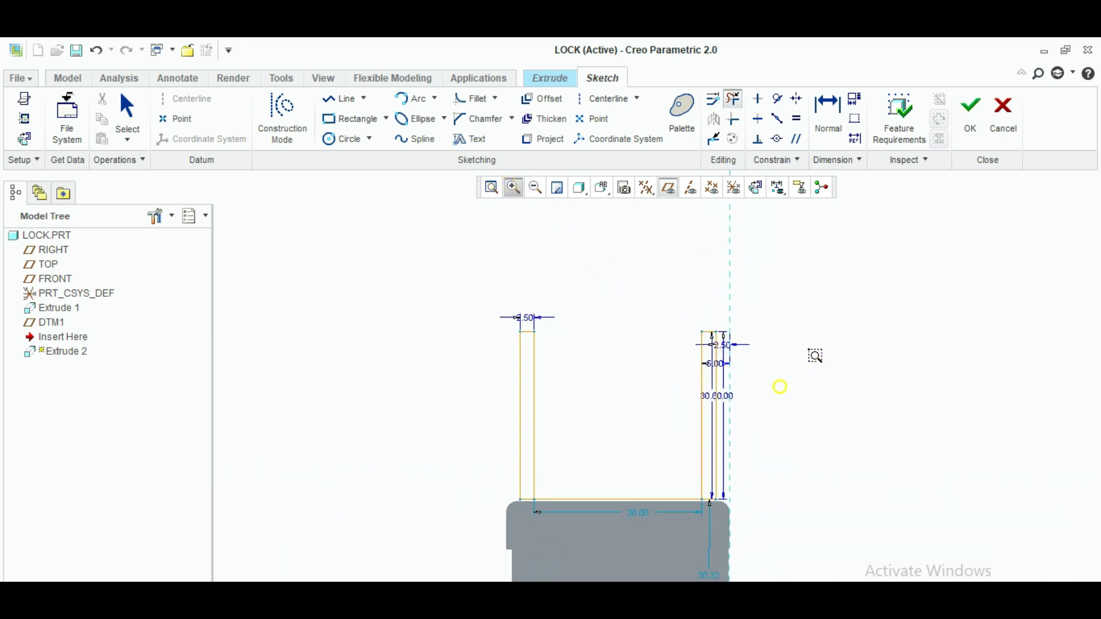
{"action": "left_click", "coordinate": [110, 106]}
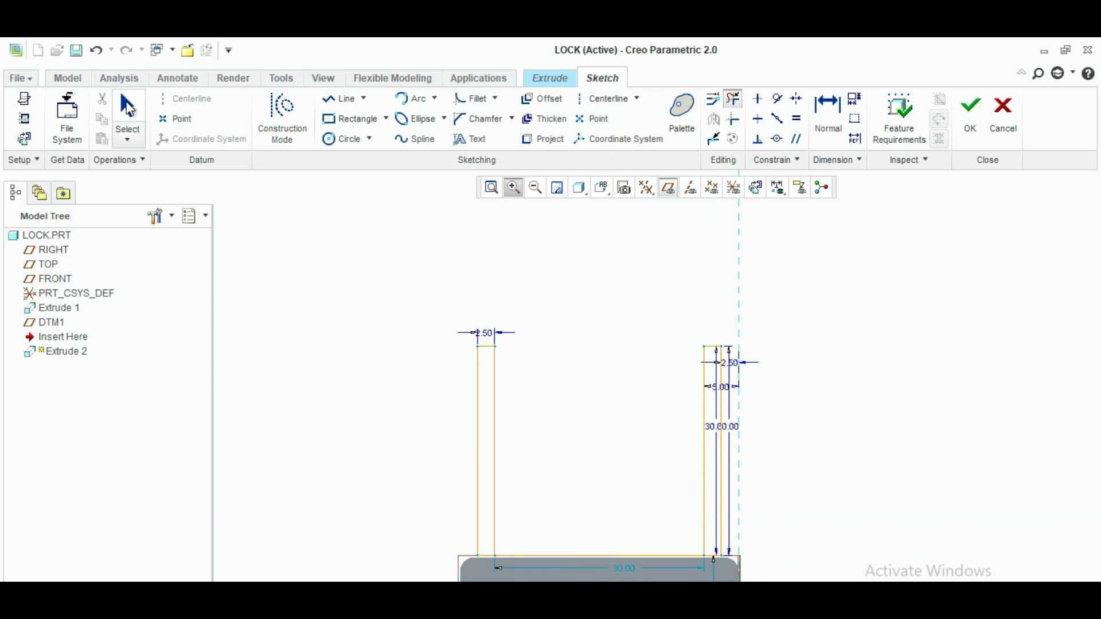
{"action": "left_click", "coordinate": [414, 105]}
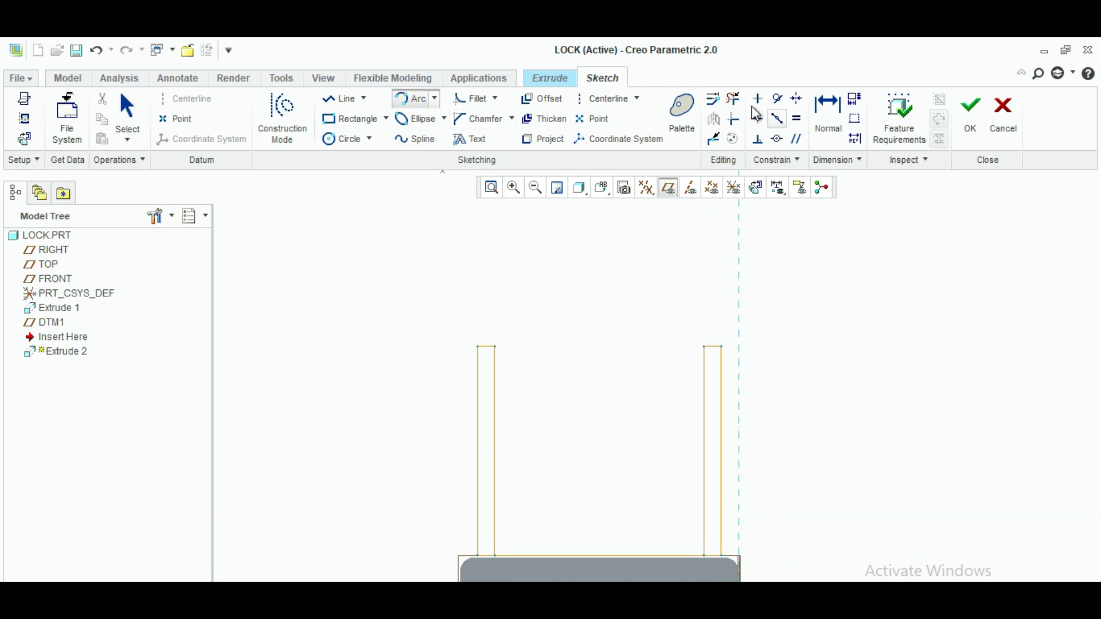
{"action": "left_click", "coordinate": [733, 101]}
{"action": "left_click", "coordinate": [719, 354]}
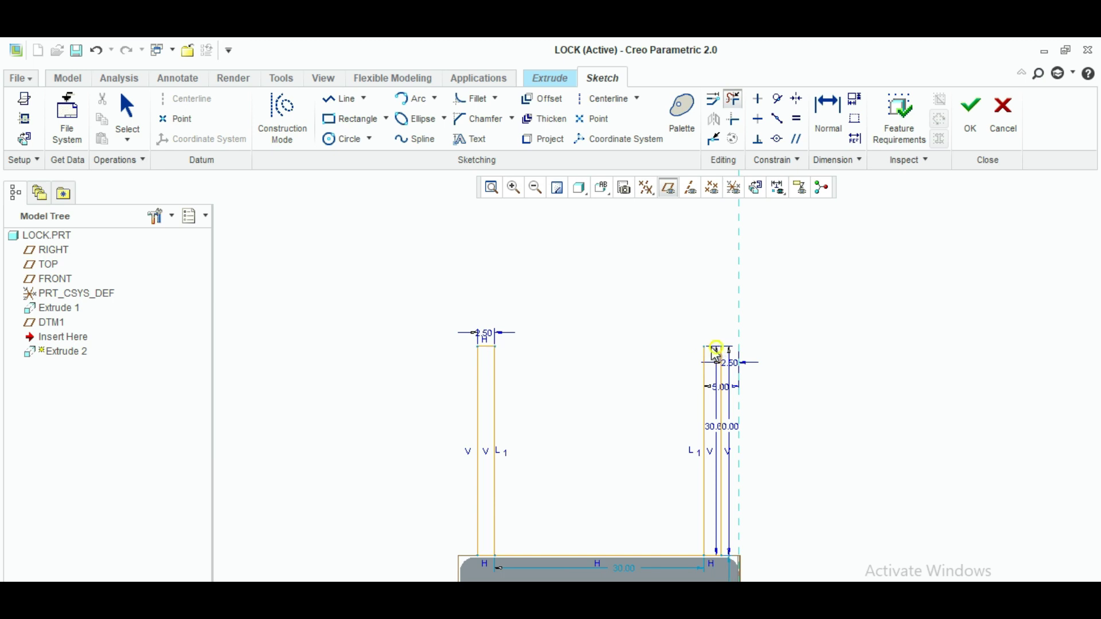
{"action": "left_click", "coordinate": [491, 356]}
Draw an arc of radius about 15.1 joining the inner leg lines' upper ends and a tangent arc joining the outer ones.
{"action": "left_click", "coordinate": [410, 99]}
{"action": "left_click", "coordinate": [495, 347]}
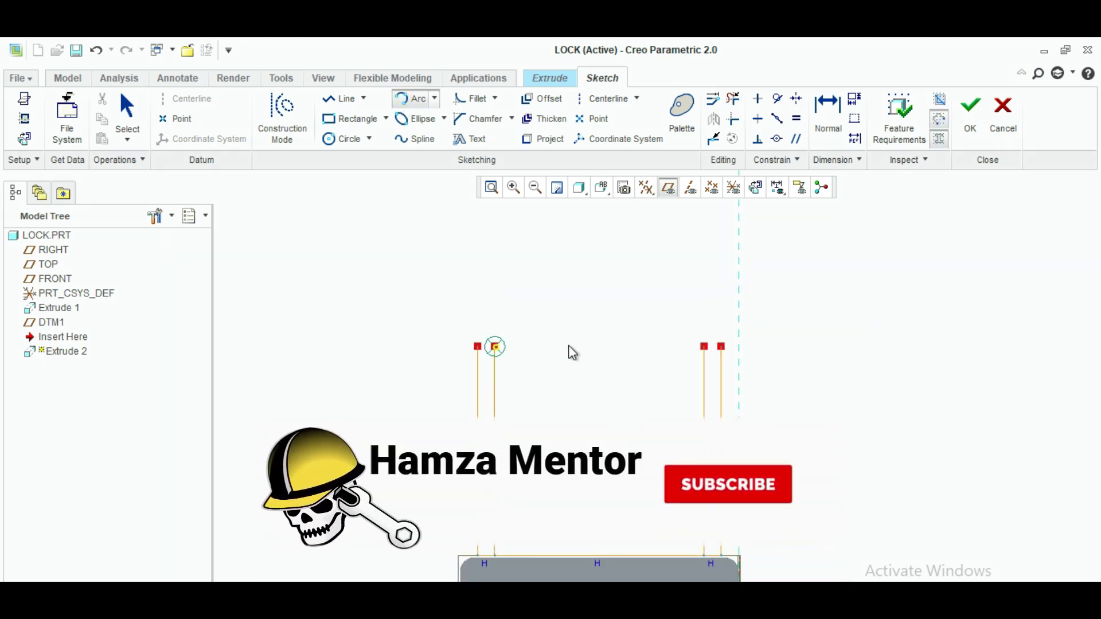
{"action": "left_click", "coordinate": [704, 347]}
{"action": "left_click", "coordinate": [674, 286]}
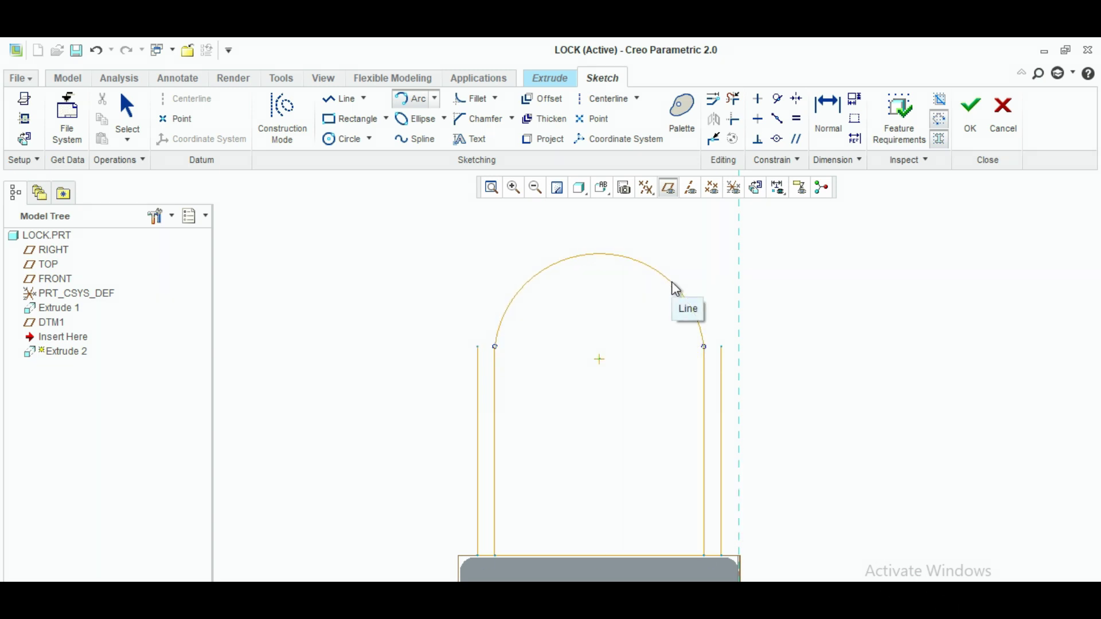
{"action": "left_click", "coordinate": [480, 347]}
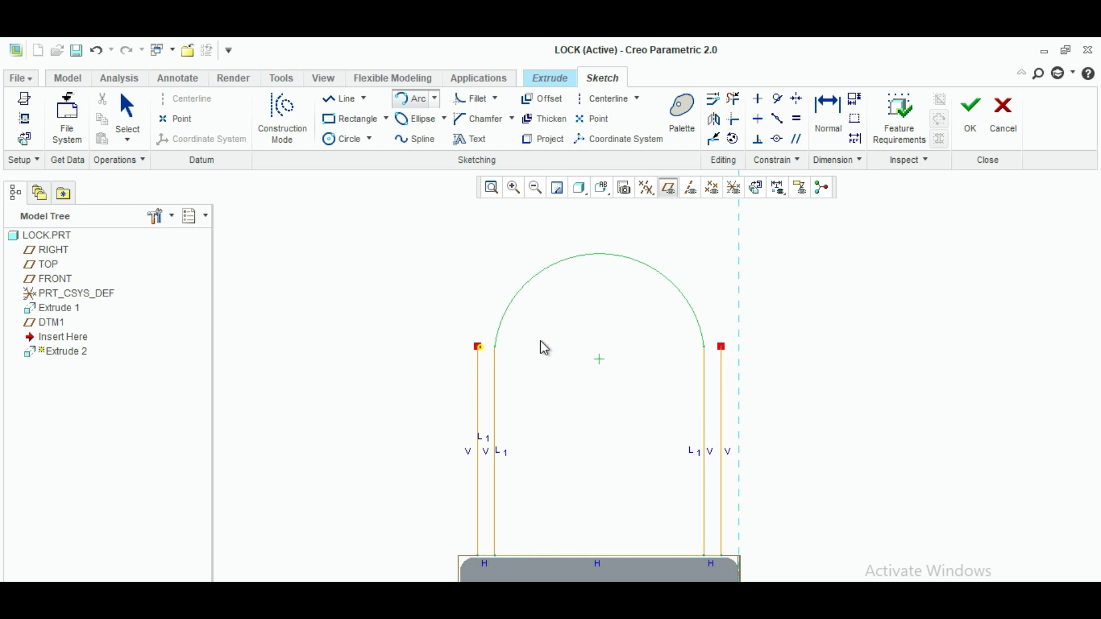
{"action": "left_click", "coordinate": [722, 347]}
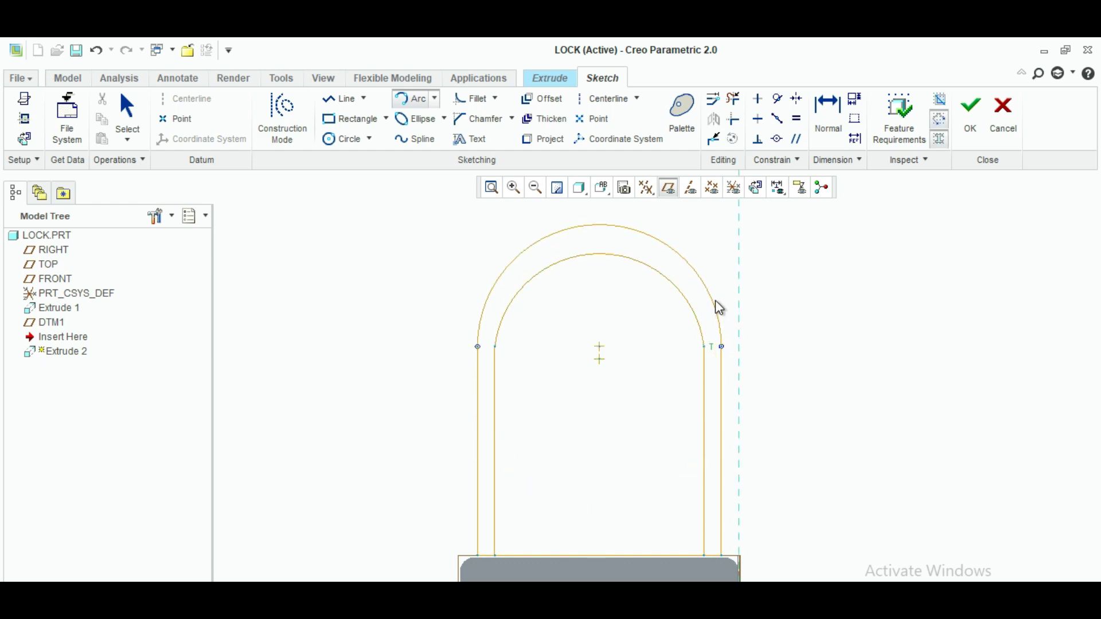
{"action": "left_click", "coordinate": [717, 303]}
{"action": "left_click", "coordinate": [124, 112]}
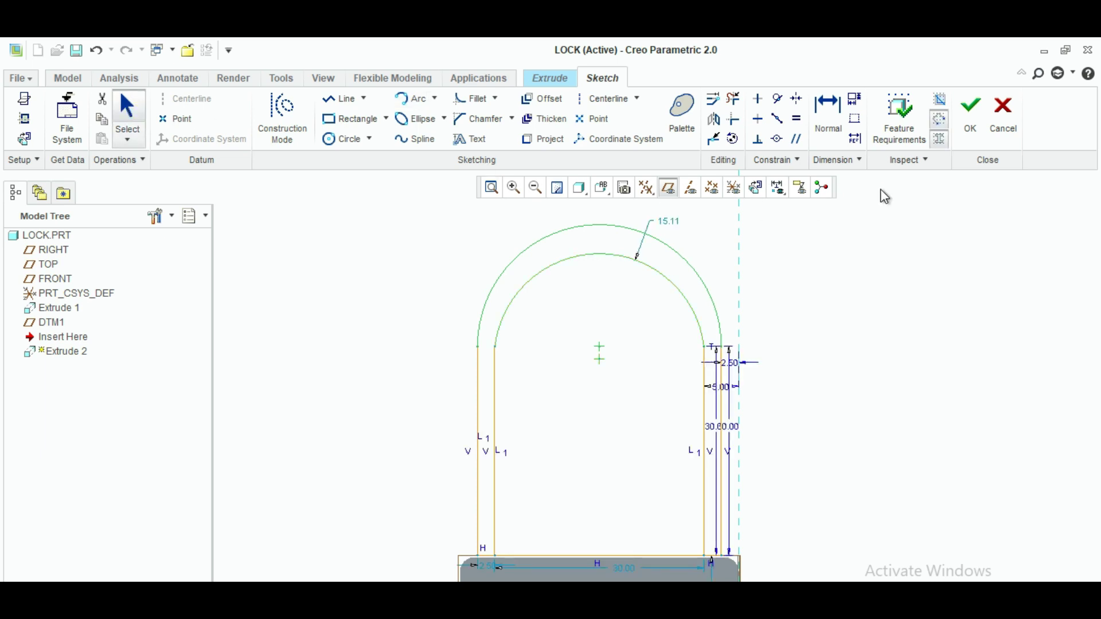
Delete the remaining bottom edge between the two legs to close the shackle profile, and finish the sketch.
{"action": "left_click", "coordinate": [976, 116]}
{"action": "left_click", "coordinate": [591, 368]}
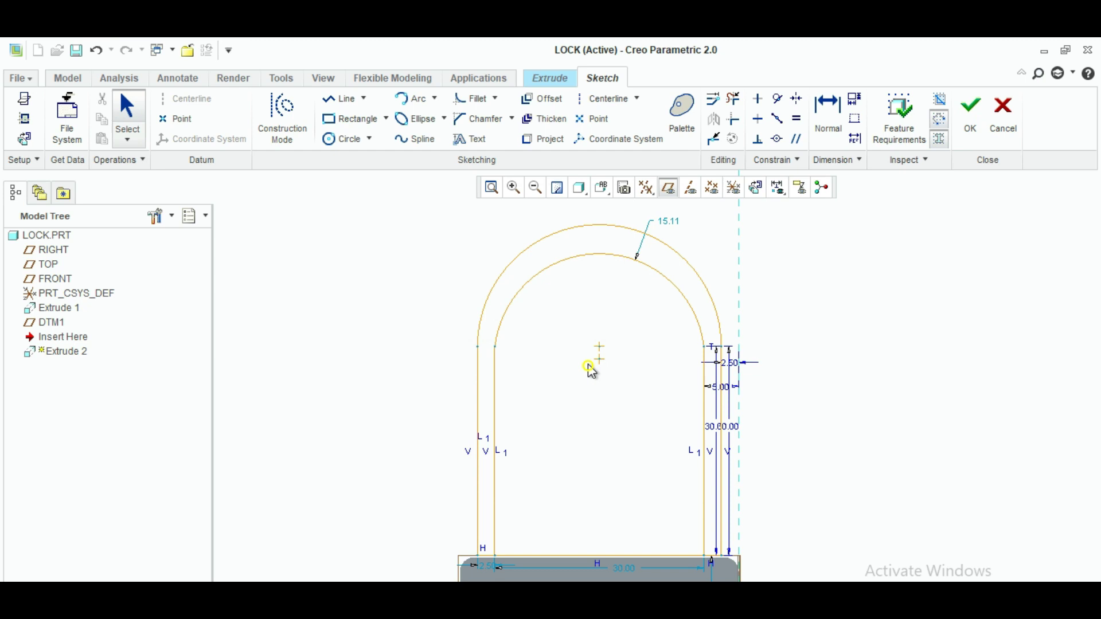
{"action": "left_click", "coordinate": [641, 556]}
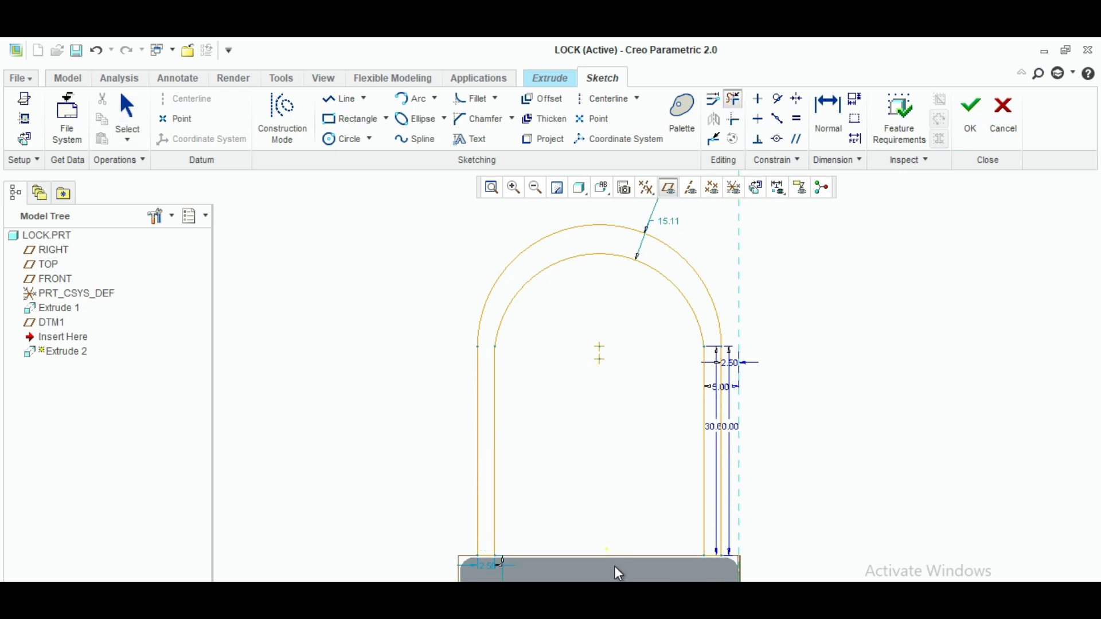
{"action": "left_click", "coordinate": [129, 109]}
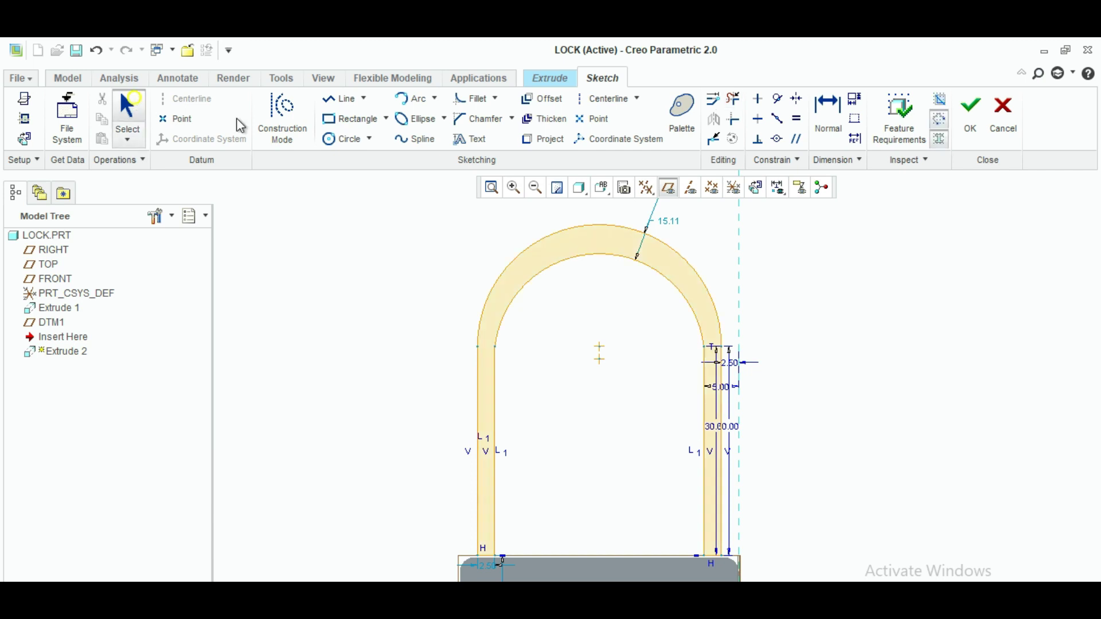
{"action": "left_click", "coordinate": [970, 119]}
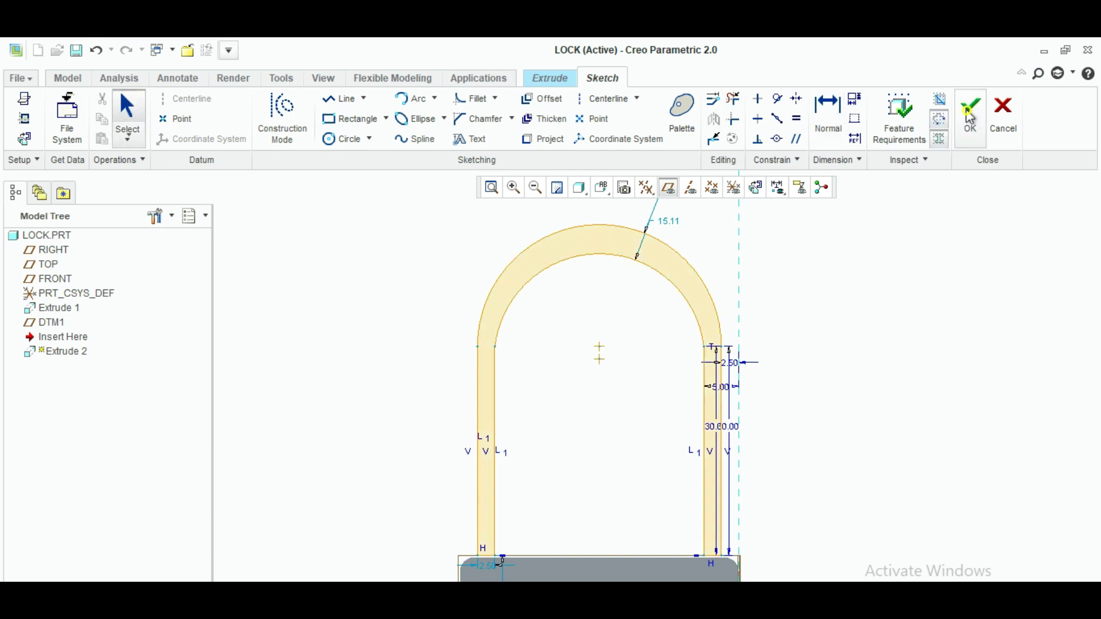
Extrude the shackle profile to a depth of 6 and complete the feature.
{"action": "left_click", "coordinate": [513, 189]}
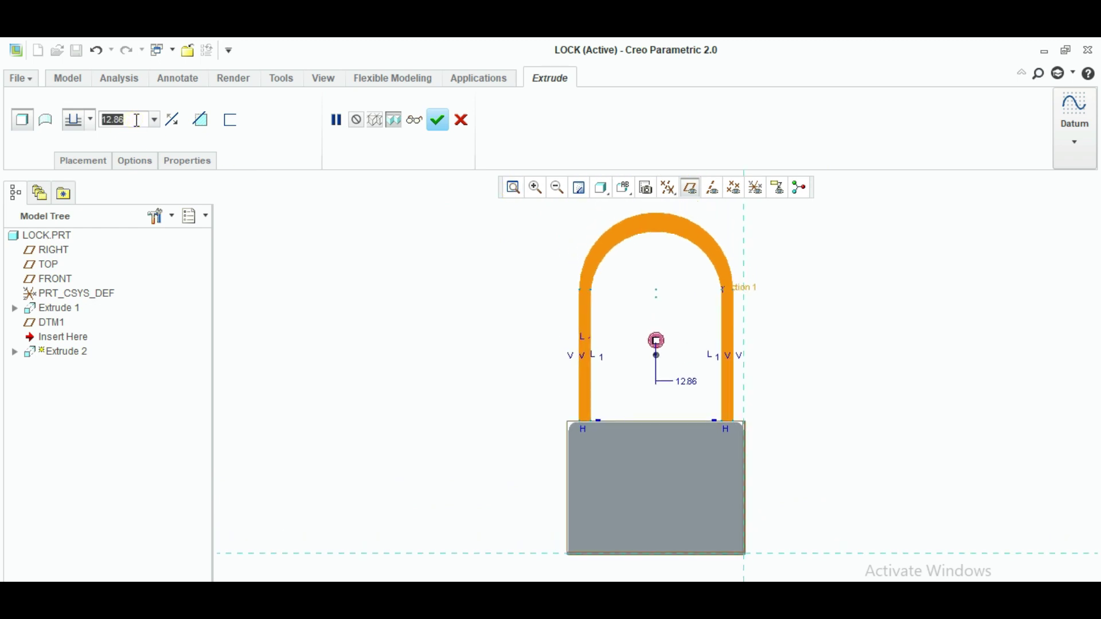
{"action": "key", "text": "BackSpace"}
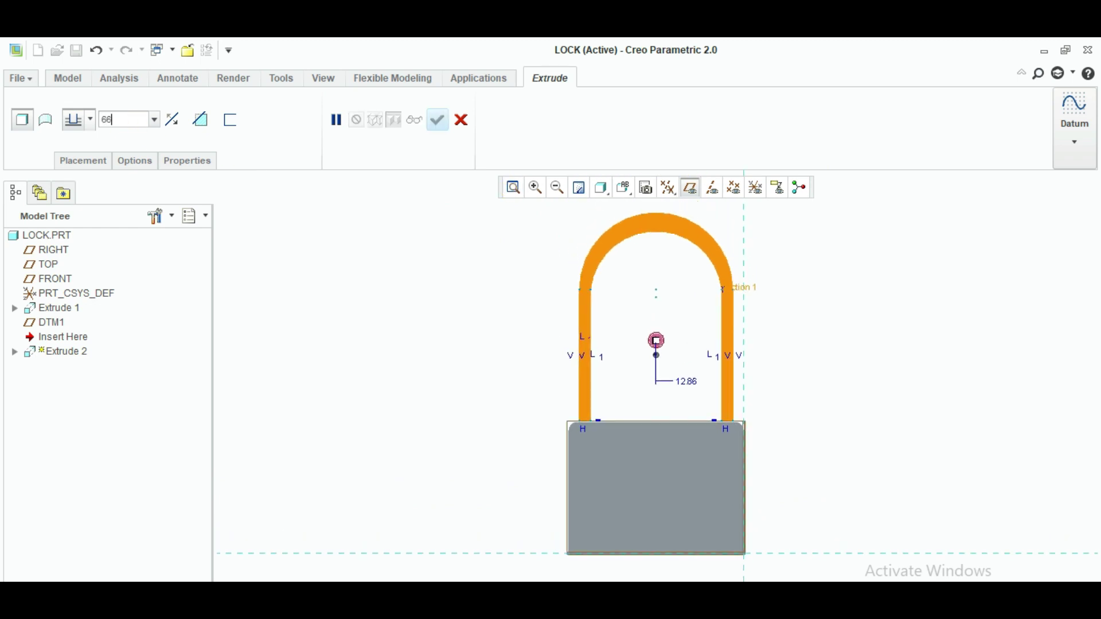
{"action": "type", "text": "6"}
{"action": "key", "text": "Return"}
{"action": "left_click", "coordinate": [437, 119]}
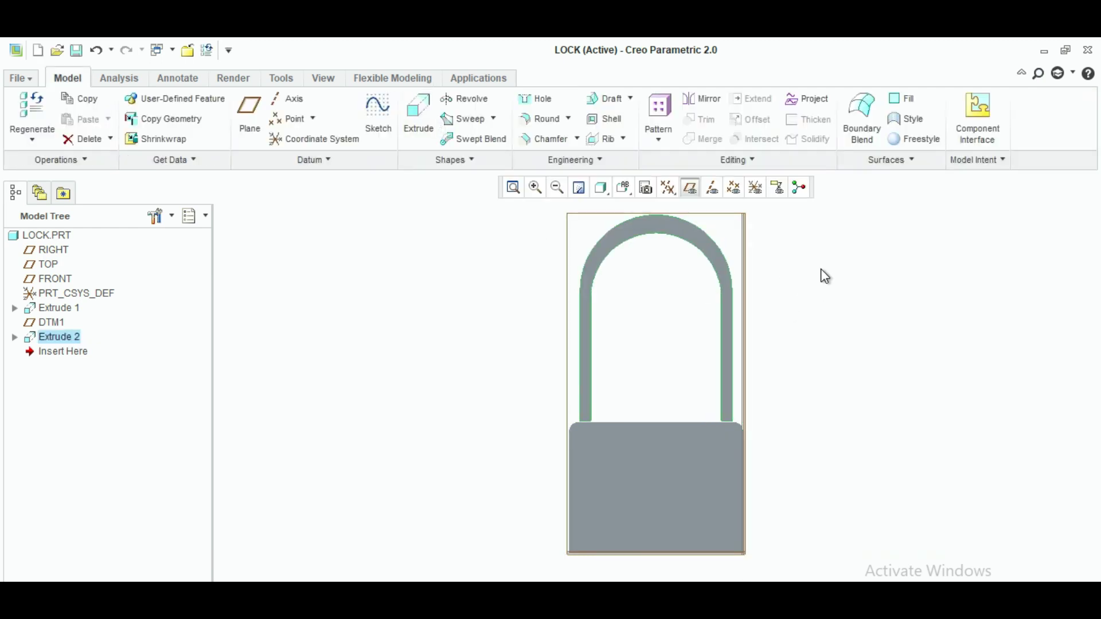
Clear the shackle selection and hide the datum planes in an angled view of the padlock.
{"action": "middle_click_drag", "start_coordinate": [913, 332], "coordinate": [902, 284]}
{"action": "middle_click_drag", "start_coordinate": [914, 334], "coordinate": [932, 398]}
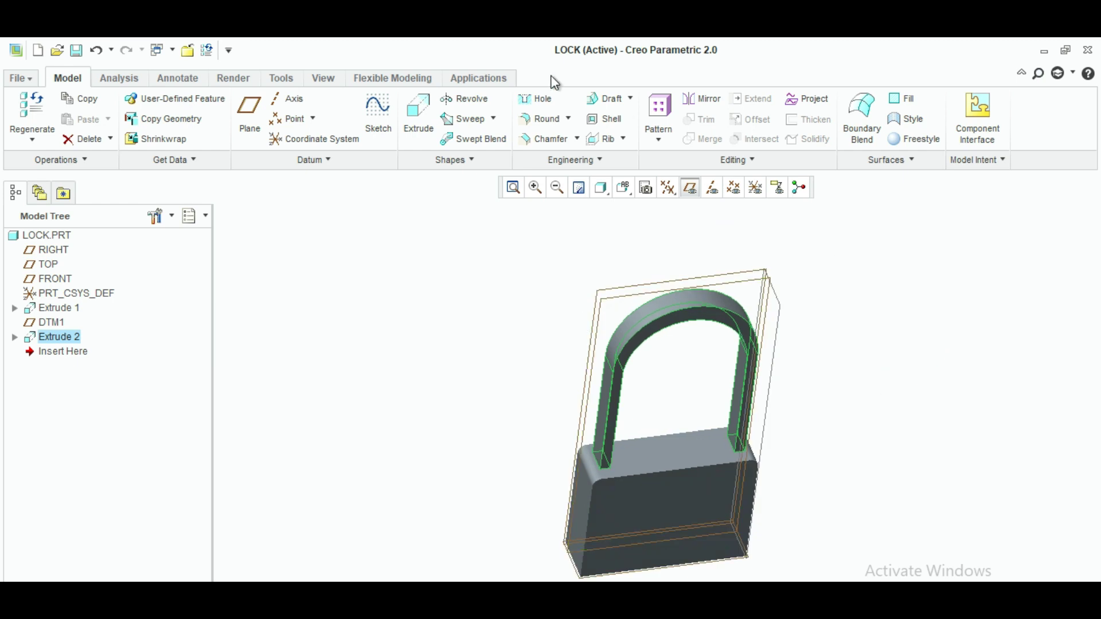
{"action": "left_click", "coordinate": [465, 240]}
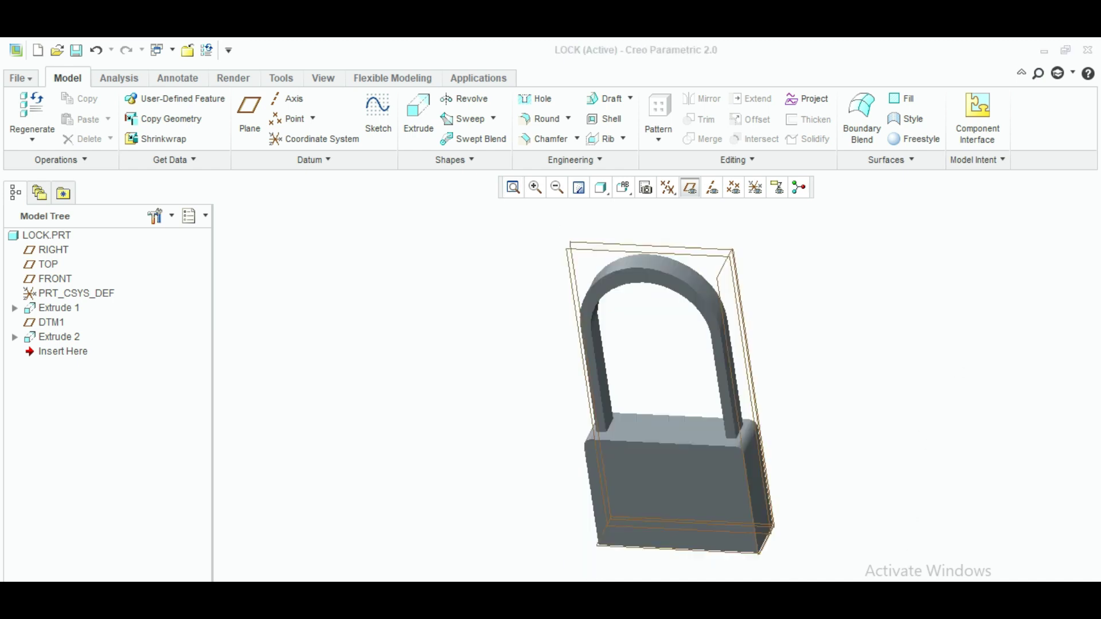
{"action": "left_click", "coordinate": [690, 187]}
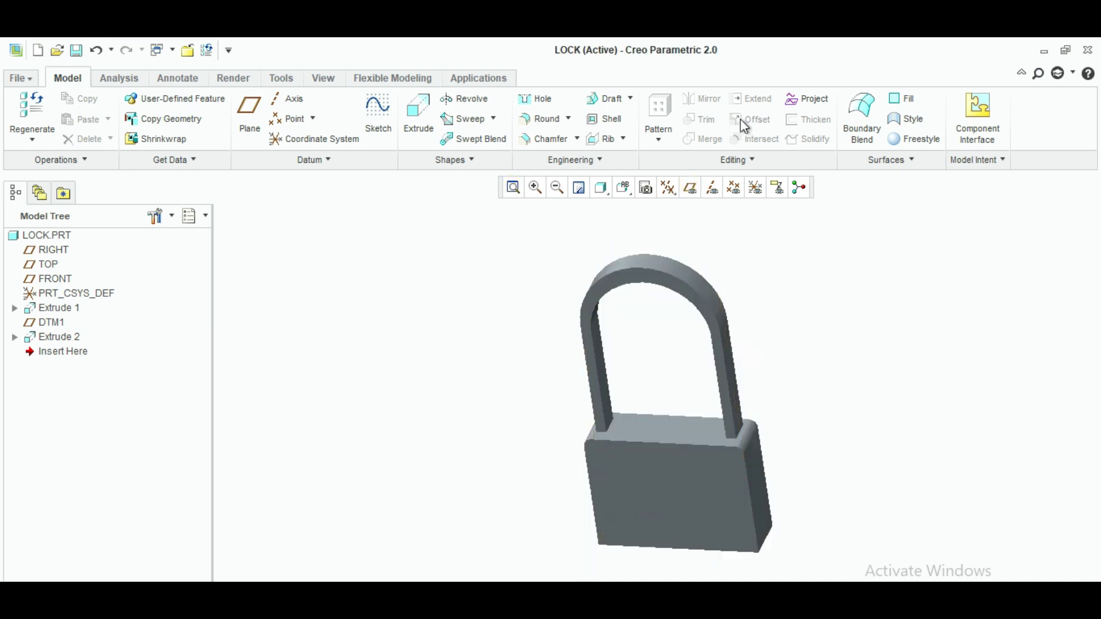
Start a round on the front outer and front inner edges of the shackle.
{"action": "left_click", "coordinate": [522, 119]}
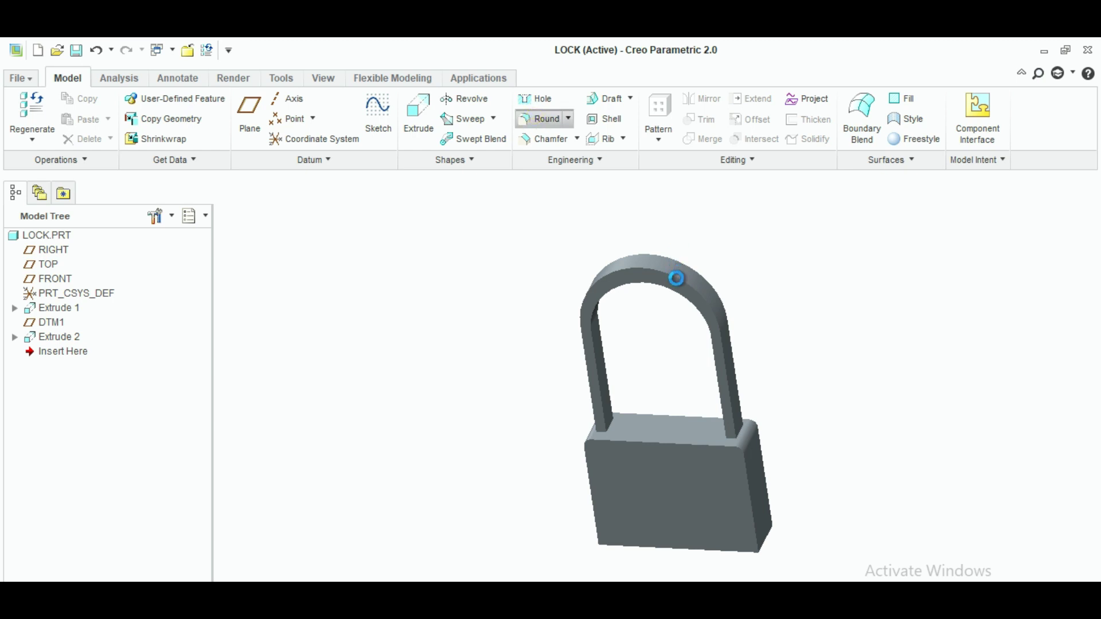
{"action": "left_click", "coordinate": [676, 278]}
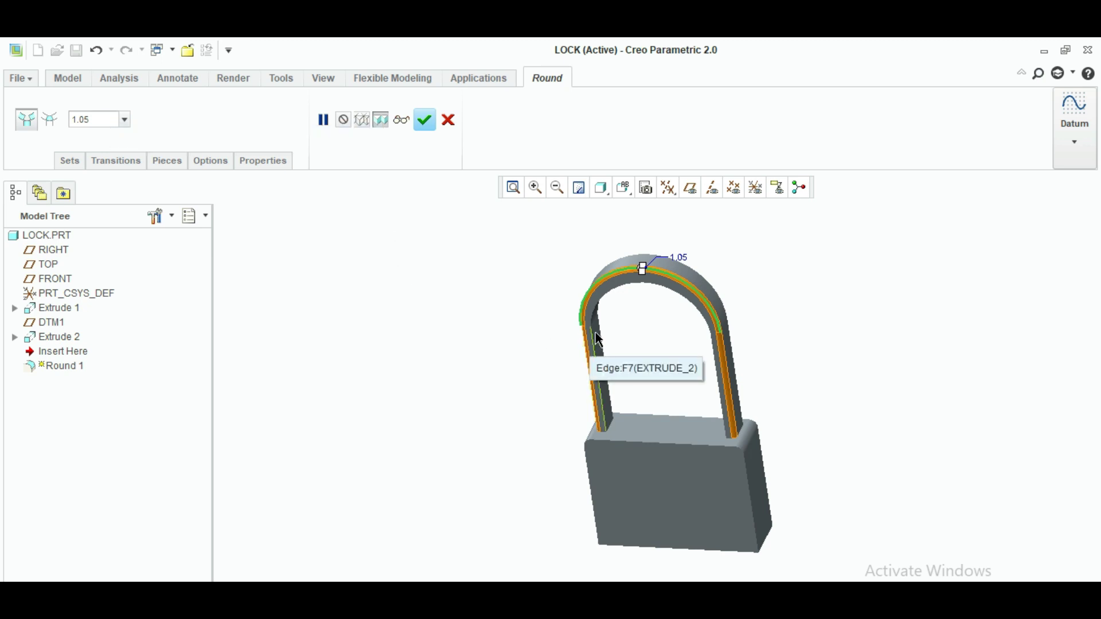
{"action": "left_click", "coordinate": [590, 315], "text": "ctrl"}
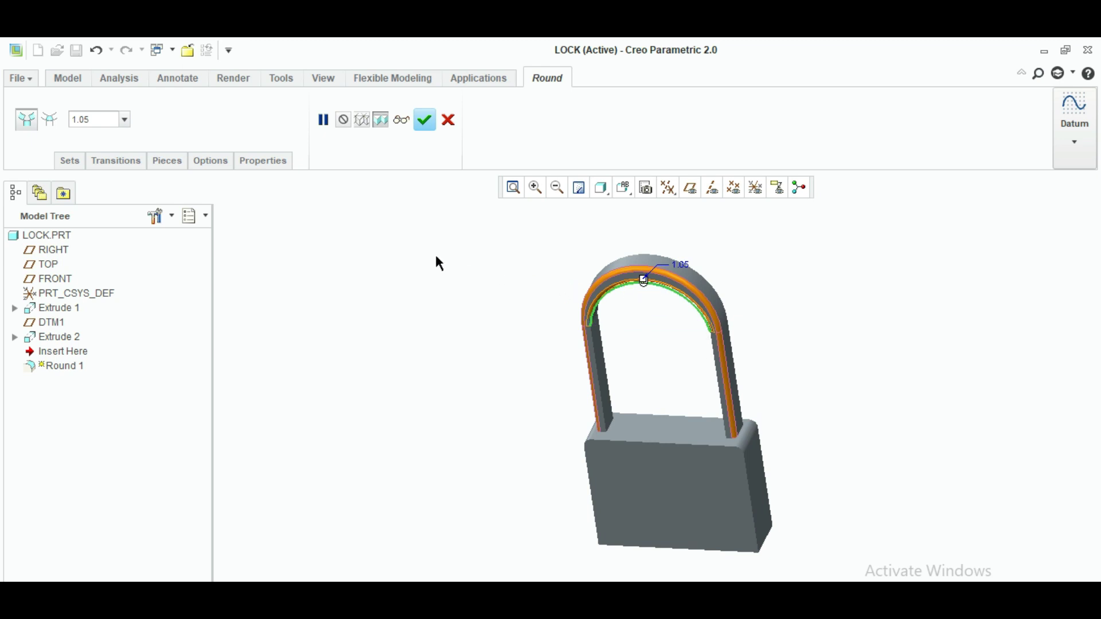
Try a radius of 2.5 for the shackle round and change it to 2.
{"action": "left_click", "coordinate": [93, 115]}
{"action": "key", "text": "BackSpace"}
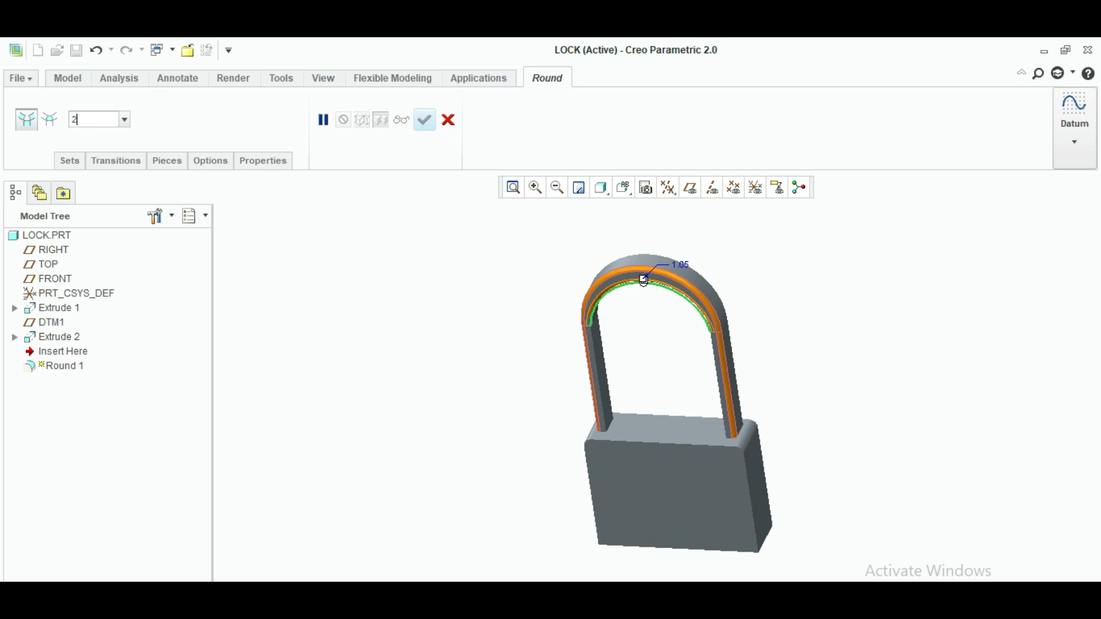
{"action": "key", "text": "Return"}
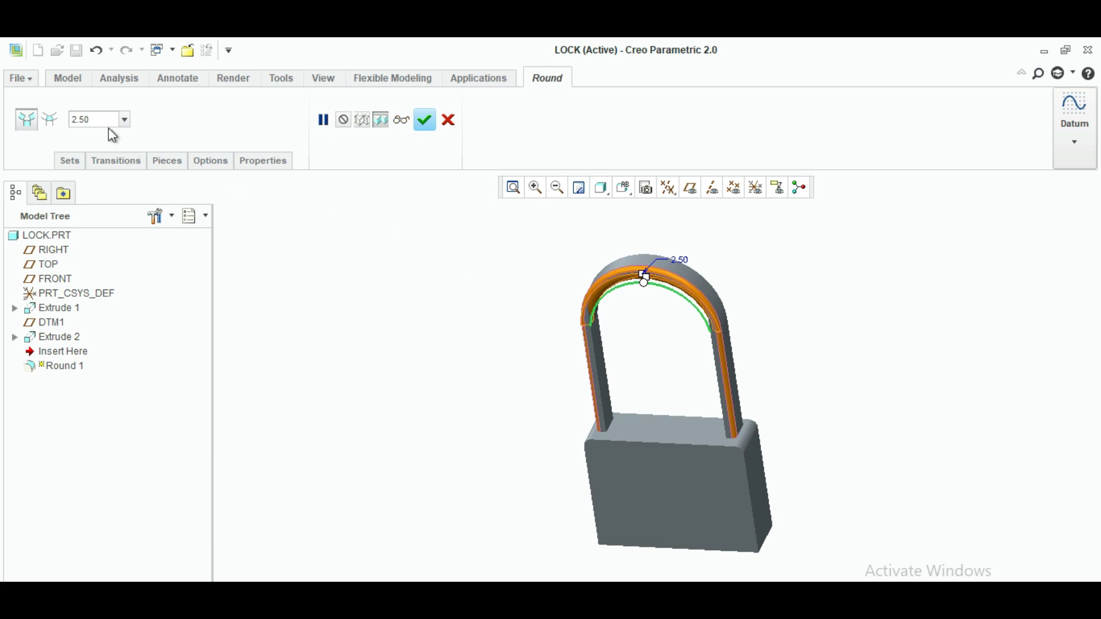
{"action": "type", "text": "2"}
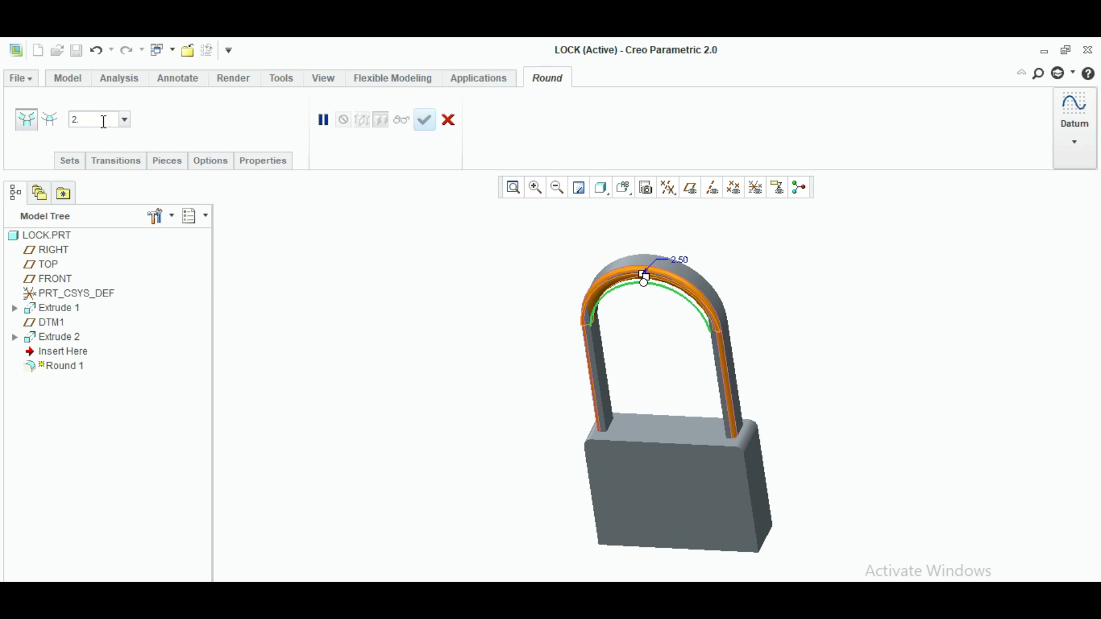
{"action": "key", "text": "Return"}
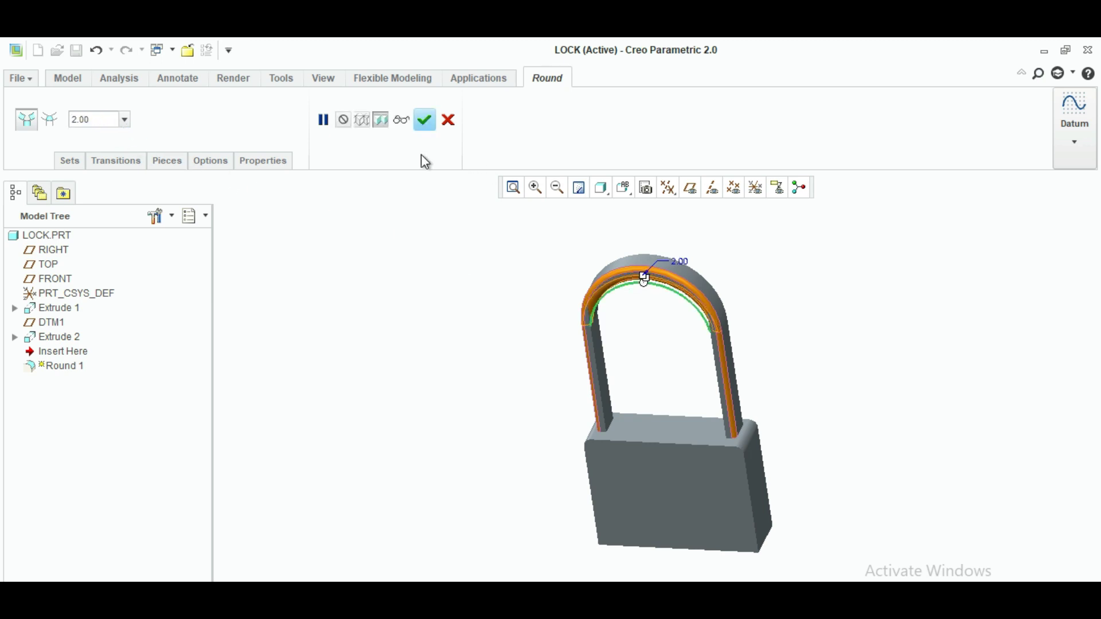
Set the shackle round's radius to 2.5 and complete the round.
{"action": "left_click", "coordinate": [106, 125]}
{"action": "type", "text": "2"}
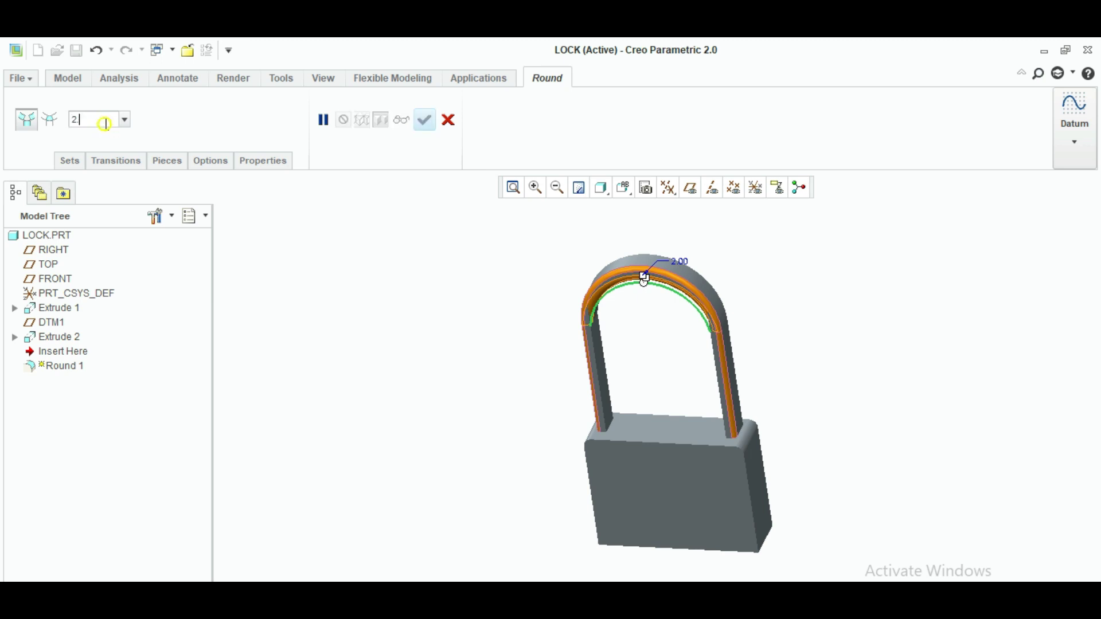
{"action": "type", "text": ".5"}
{"action": "key", "text": "Return"}
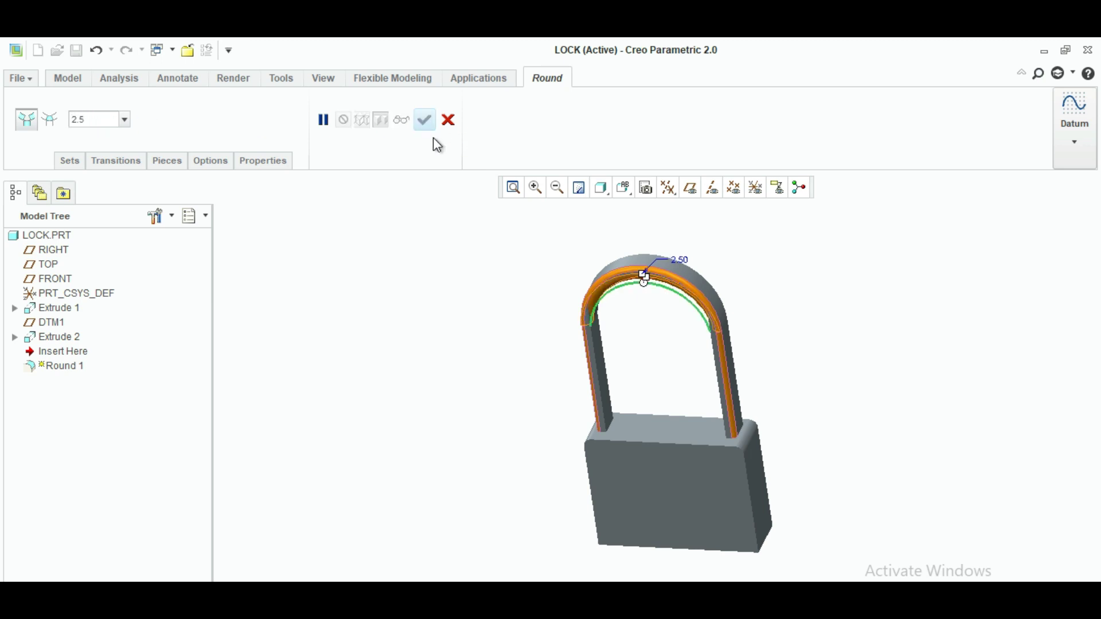
{"action": "left_click", "coordinate": [424, 120]}
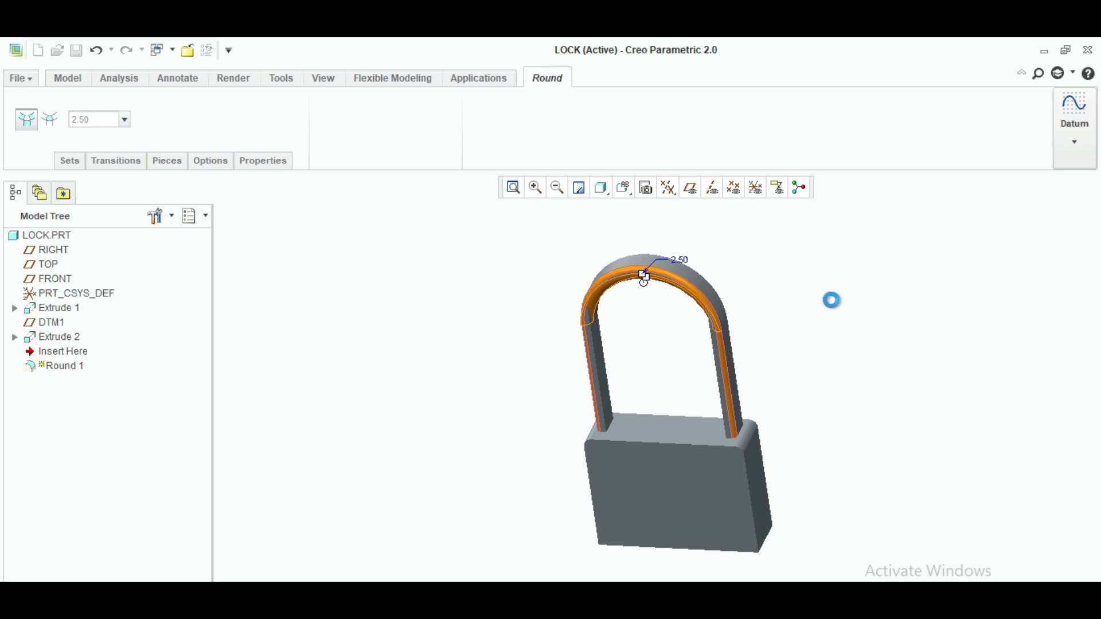
Start a second round on the inner leg edge and inner arch edge of the shackle's unrounded face.
{"action": "mouse_move", "coordinate": [945, 329]}
{"action": "middle_mouse_down"}
{"action": "mouse_move", "coordinate": [1041, 327]}
{"action": "mouse_move", "coordinate": [1037, 345]}
{"action": "middle_mouse_up"}
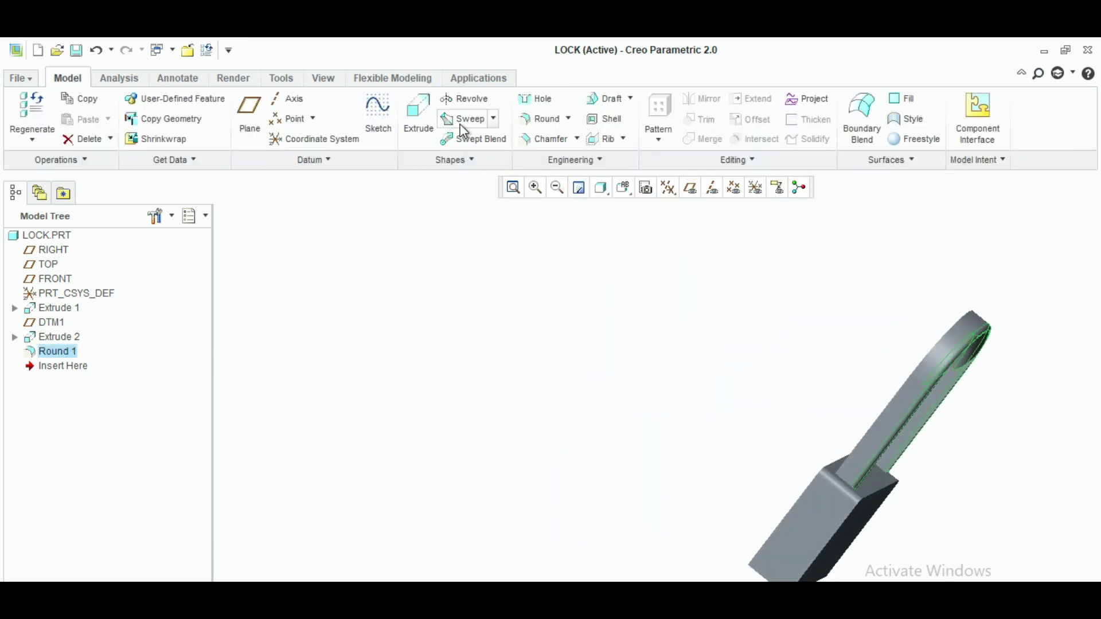
{"action": "left_click", "coordinate": [535, 119]}
{"action": "mouse_move", "coordinate": [679, 268]}
{"action": "middle_mouse_down"}
{"action": "mouse_move", "coordinate": [797, 327]}
{"action": "mouse_move", "coordinate": [735, 314]}
{"action": "middle_mouse_up"}
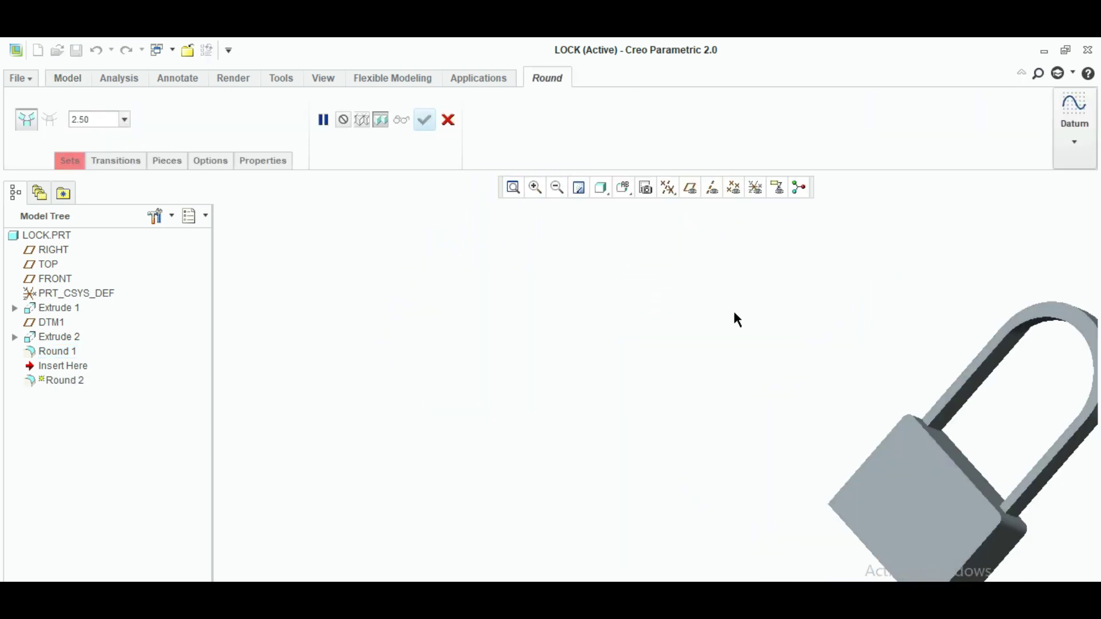
{"action": "left_click", "coordinate": [961, 388]}
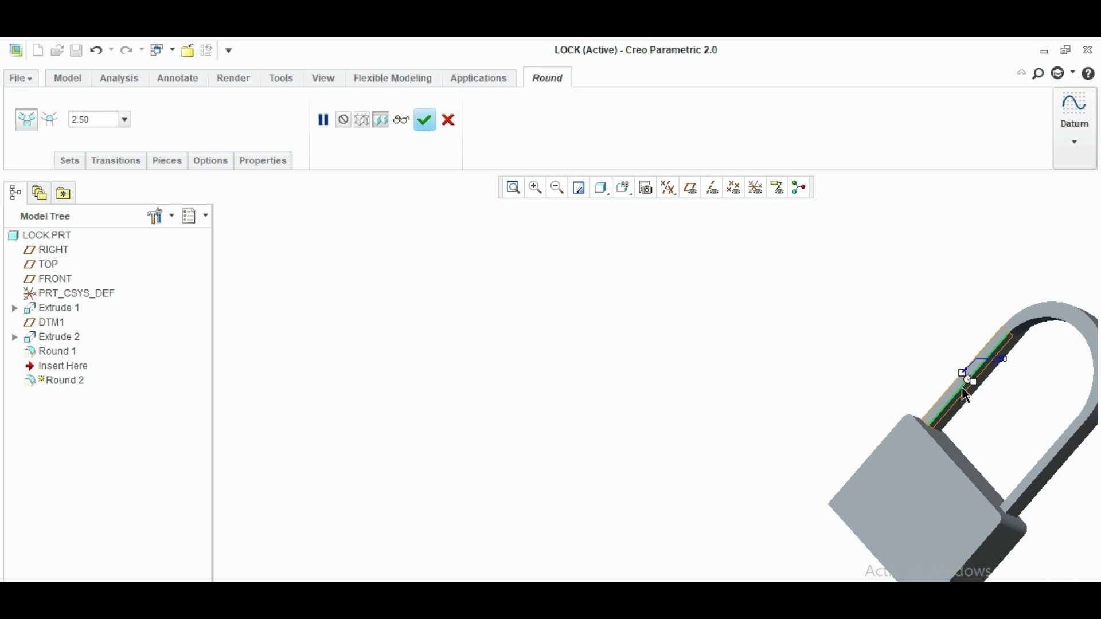
{"action": "left_click", "coordinate": [1030, 322], "text": "ctrl"}
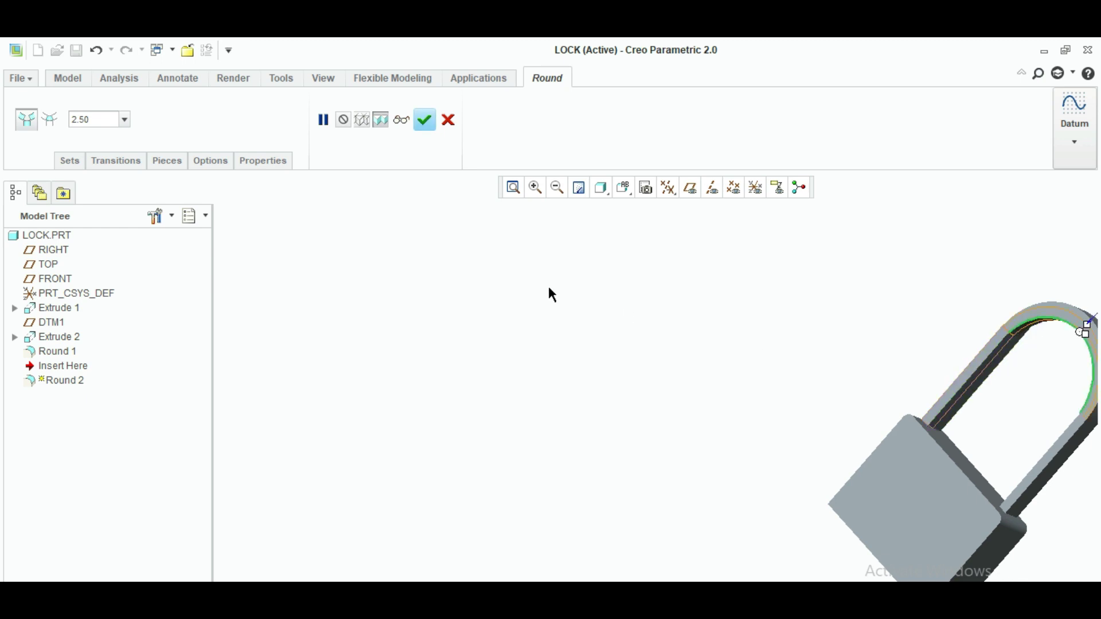
Try to complete the second shackle round at radius 2.5, then cancel out of the troubleshooter back to the Round tool.
{"action": "scroll", "coordinate": [593, 305], "scroll_direction": "down", "scroll_amount": 1}
{"action": "middle_click", "coordinate": [678, 318]}
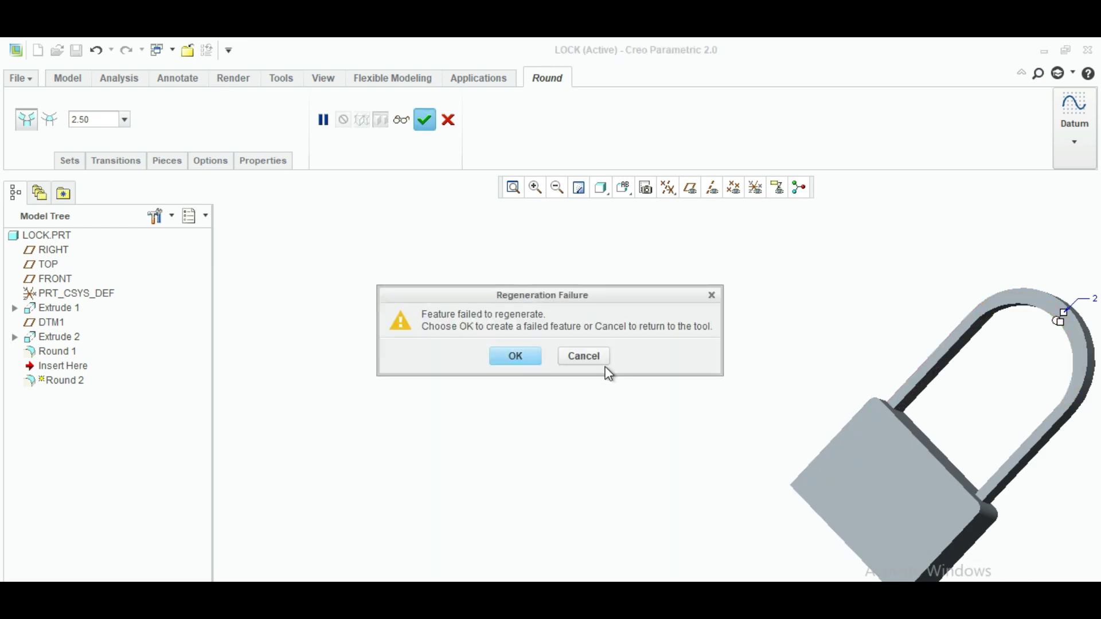
{"action": "left_click", "coordinate": [590, 356]}
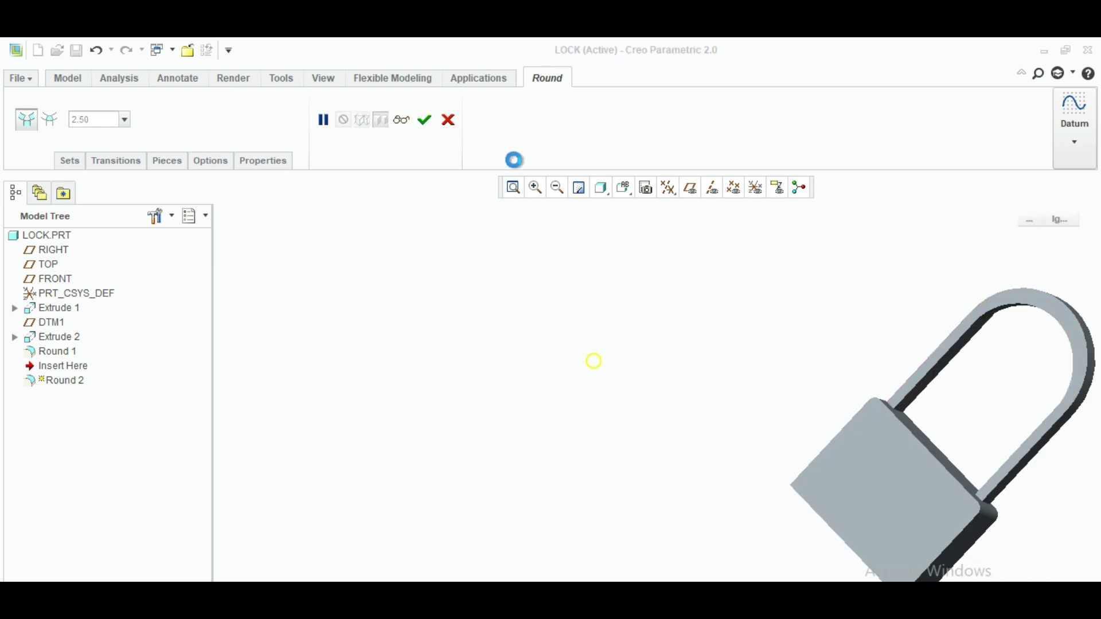
{"action": "left_click", "coordinate": [517, 192]}
{"action": "left_click", "coordinate": [999, 472]}
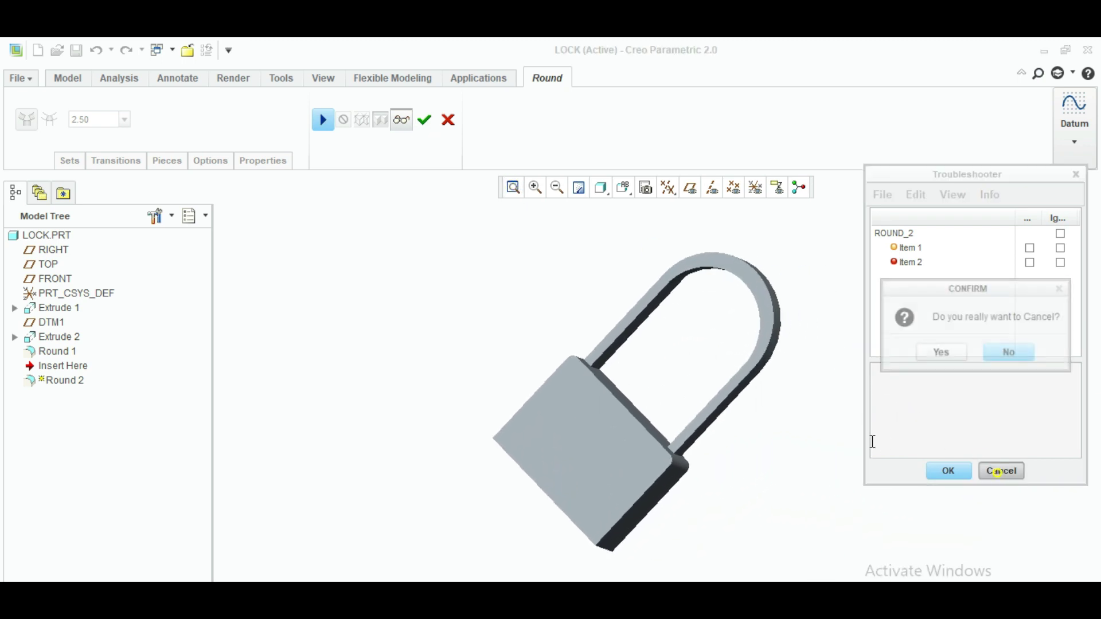
{"action": "left_click", "coordinate": [940, 352]}
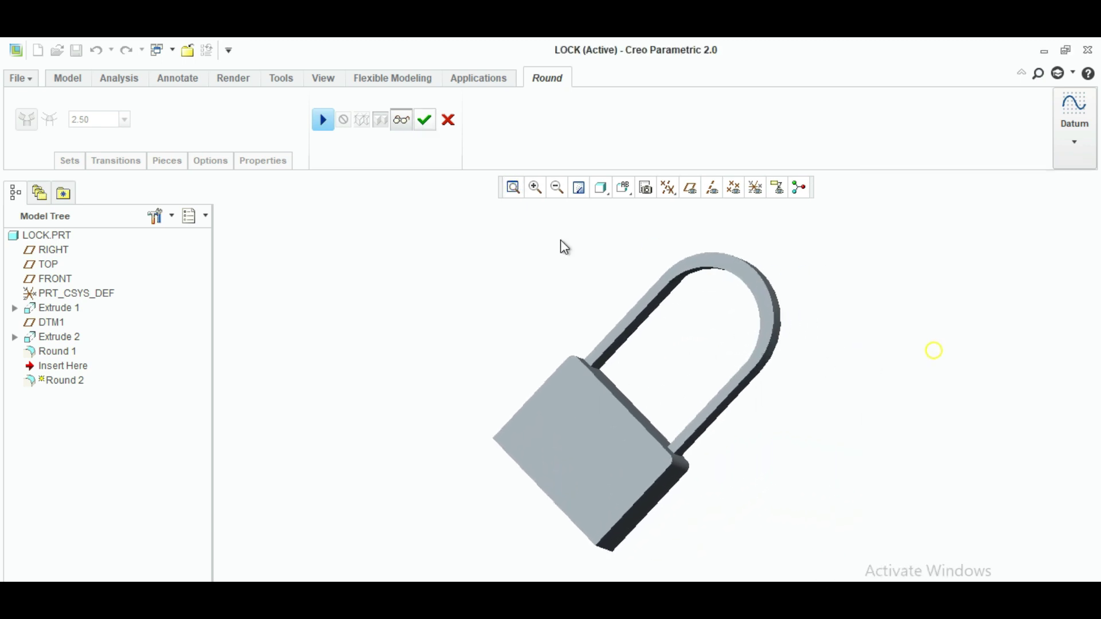